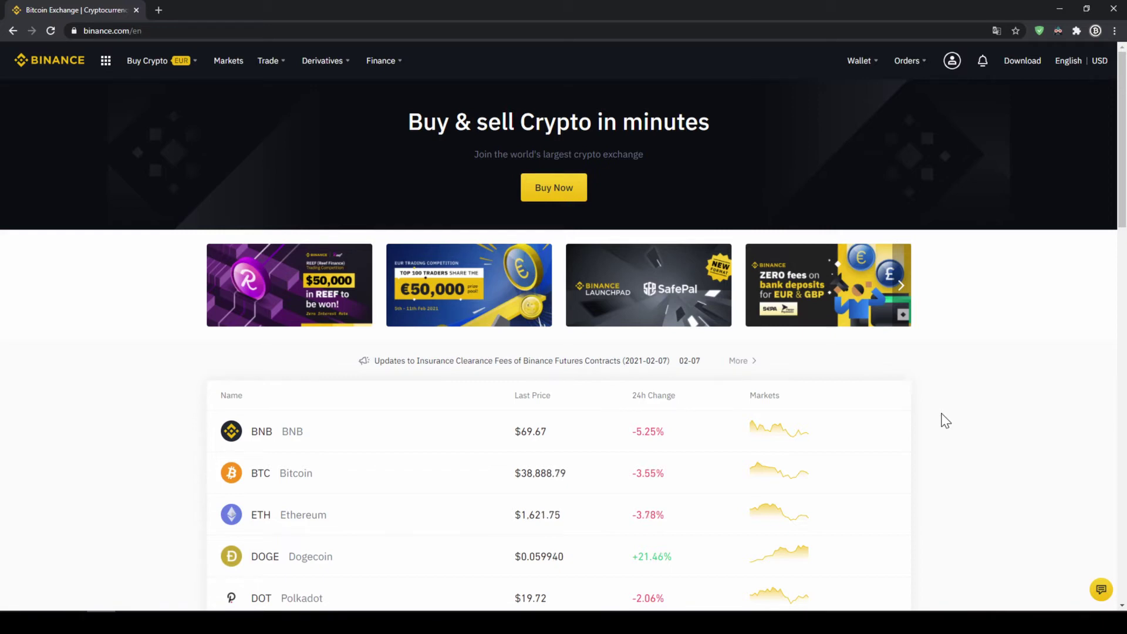
Open Basic Info from the profile menu and check that Identity Verification reads Verified
mouse_move(952, 60)
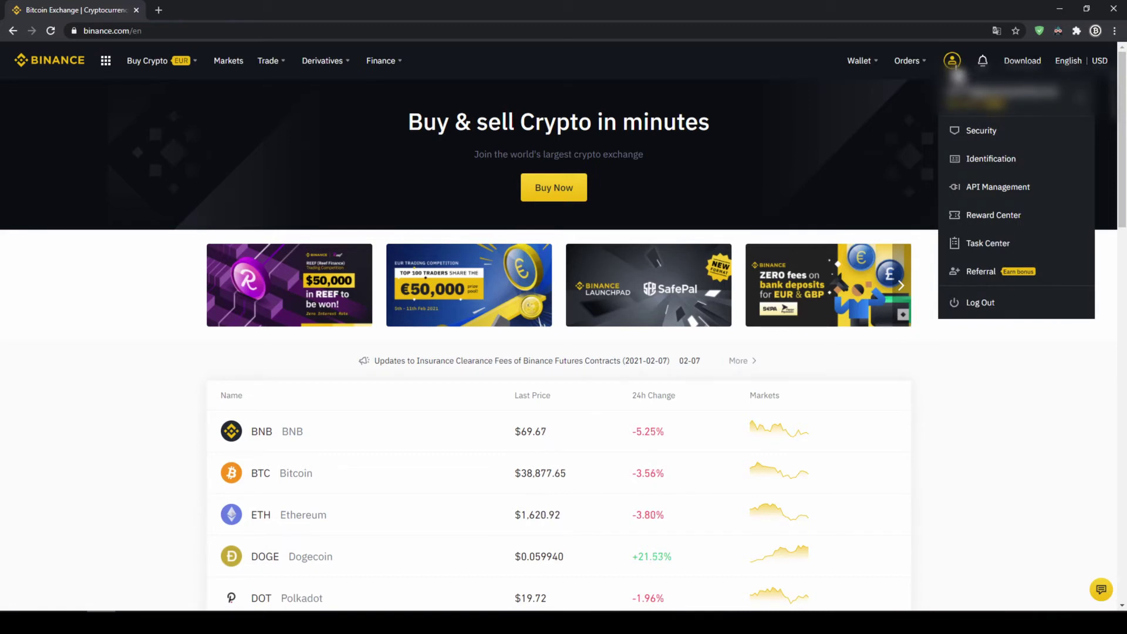
left_click(988, 168)
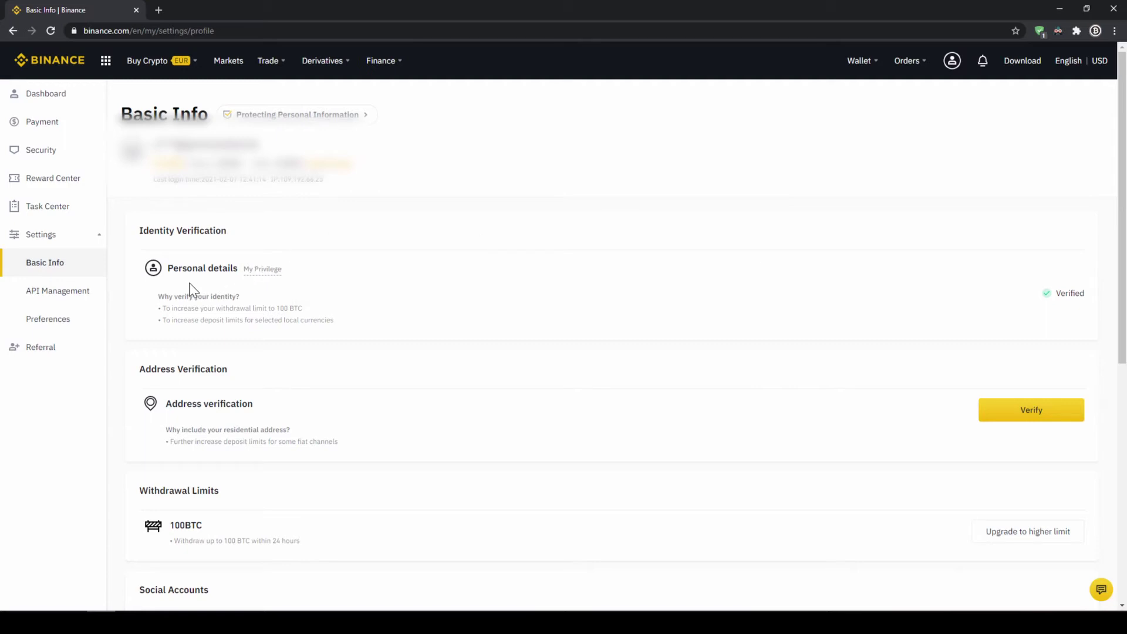
left_click_drag(1055, 294, 1097, 303)
left_click(1098, 310)
Open the Fiat and Spot wallet and review its Fiat Balance and Crypto Balance sections
mouse_move(868, 69)
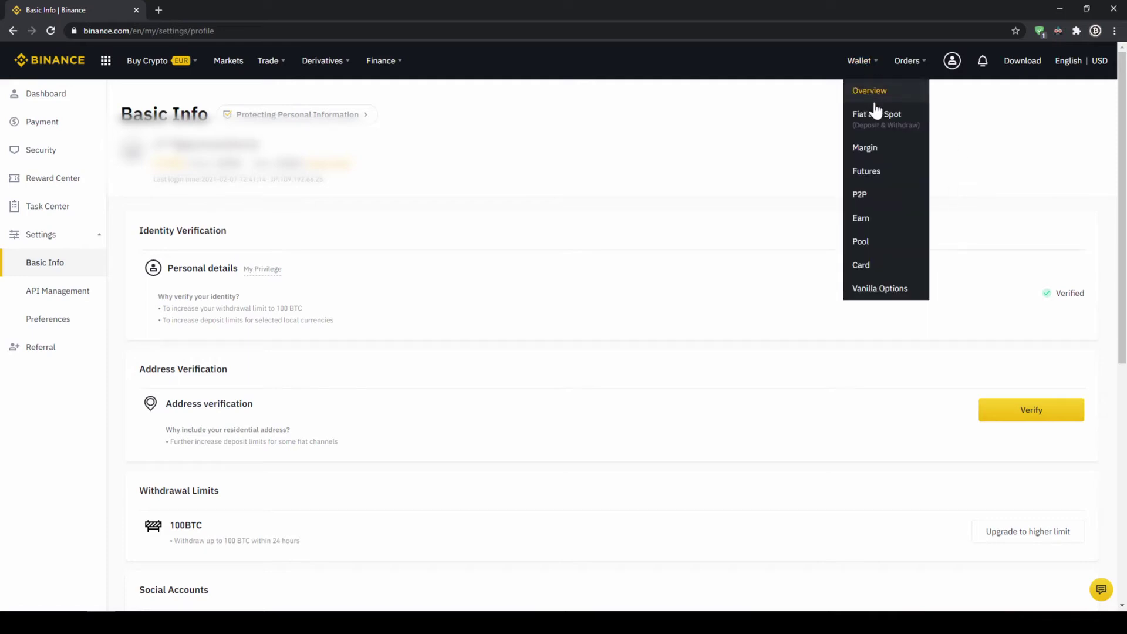
left_click(883, 130)
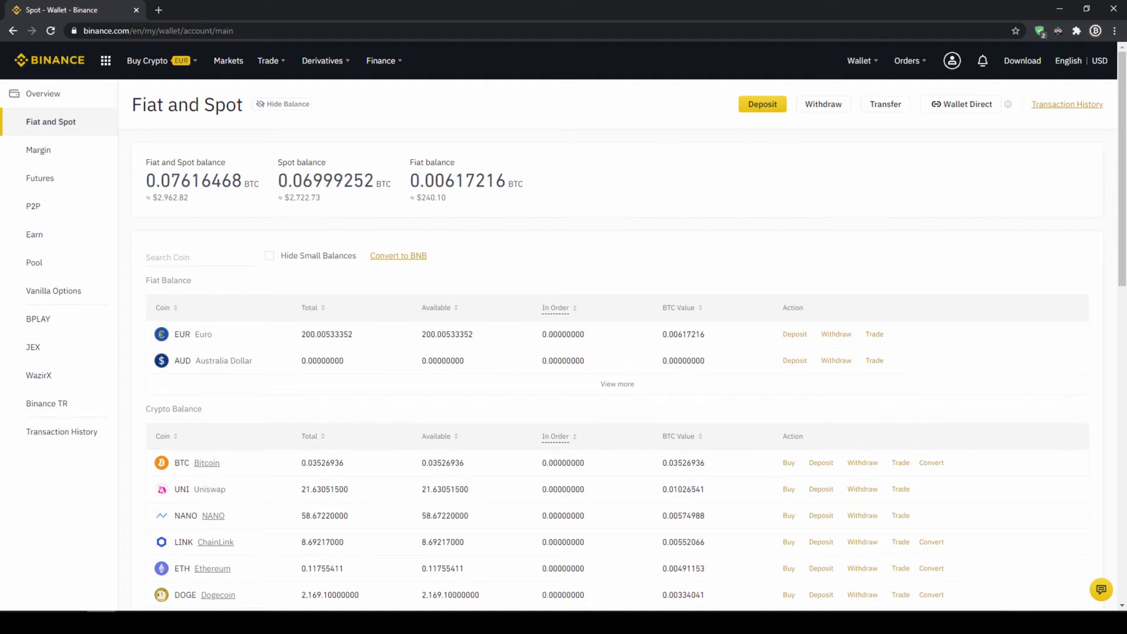
left_click_drag(147, 280, 214, 284)
left_click(146, 417)
left_click_drag(145, 414, 222, 418)
left_click(244, 417)
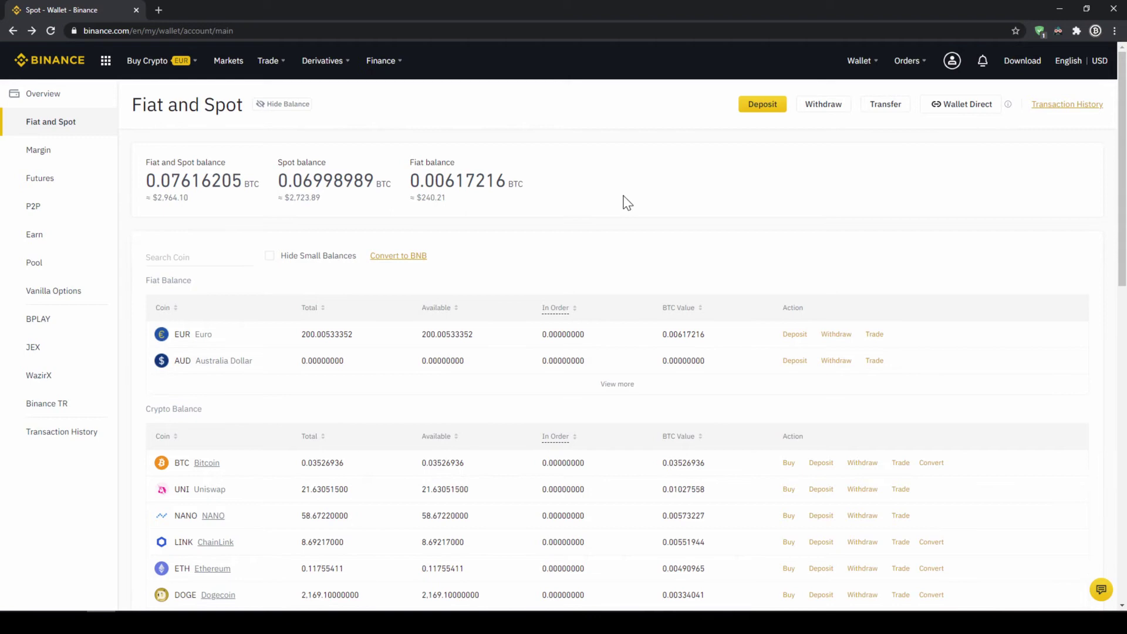
Start a Bank Transfer (SEPA) fiat deposit of 1000 EUR, briefly trying USD first
left_click(763, 105)
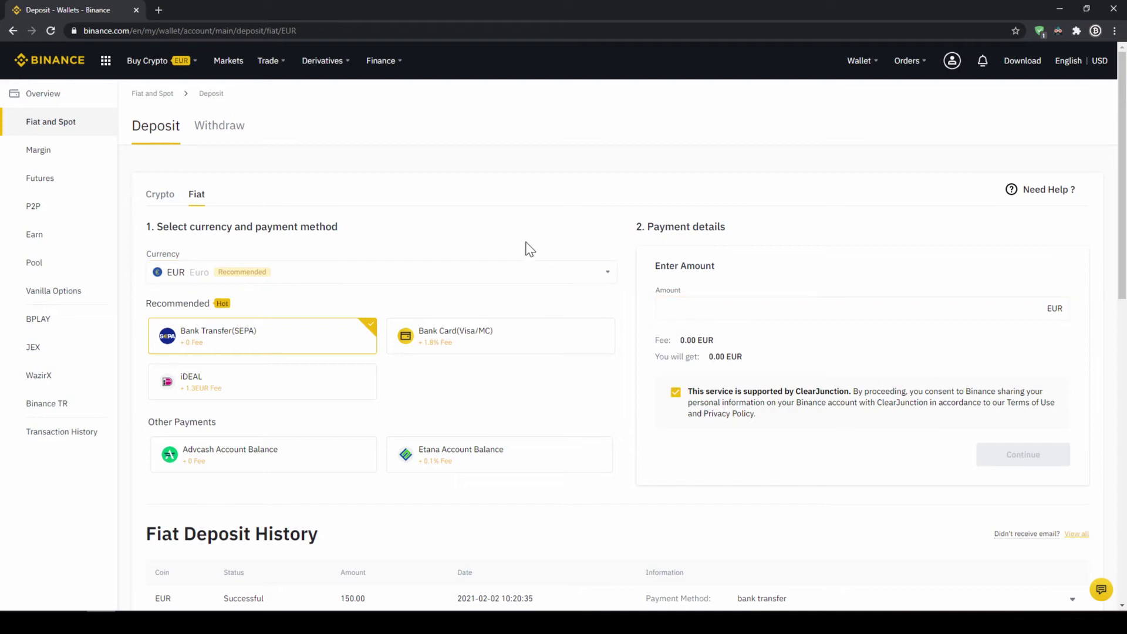
left_click(471, 286)
scroll(327, 357, "down", 6)
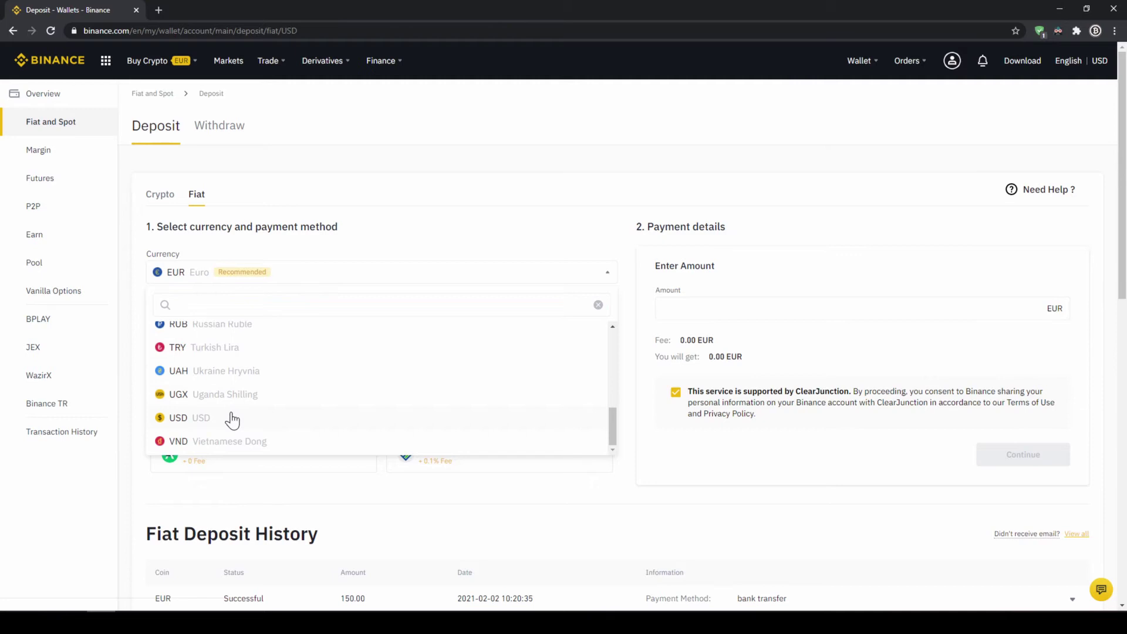
left_click(234, 417)
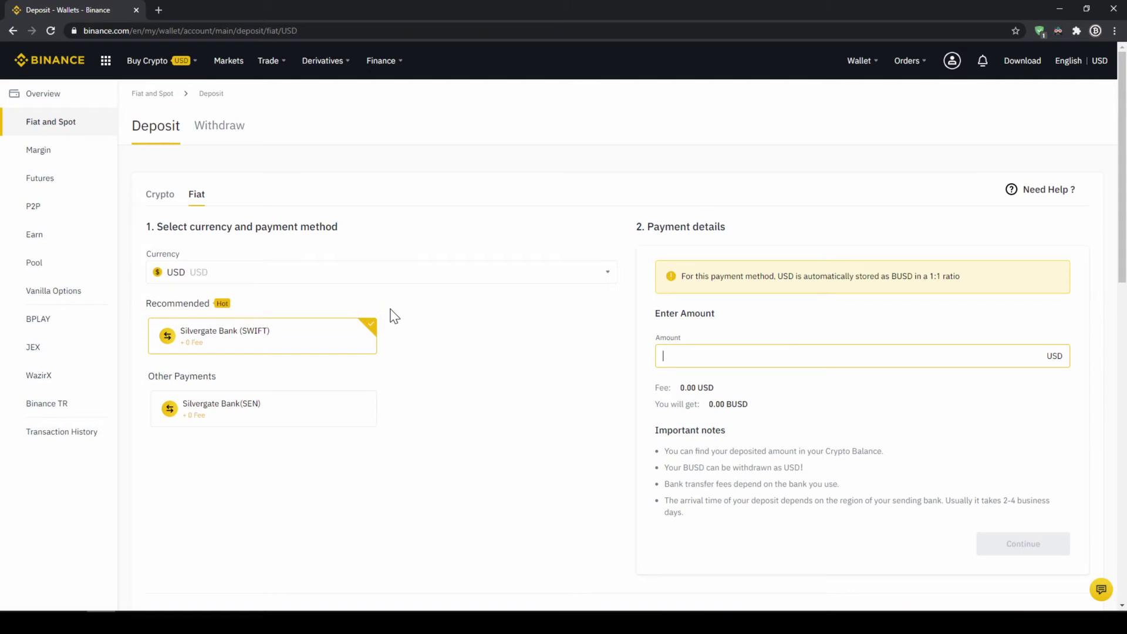
left_click(379, 271)
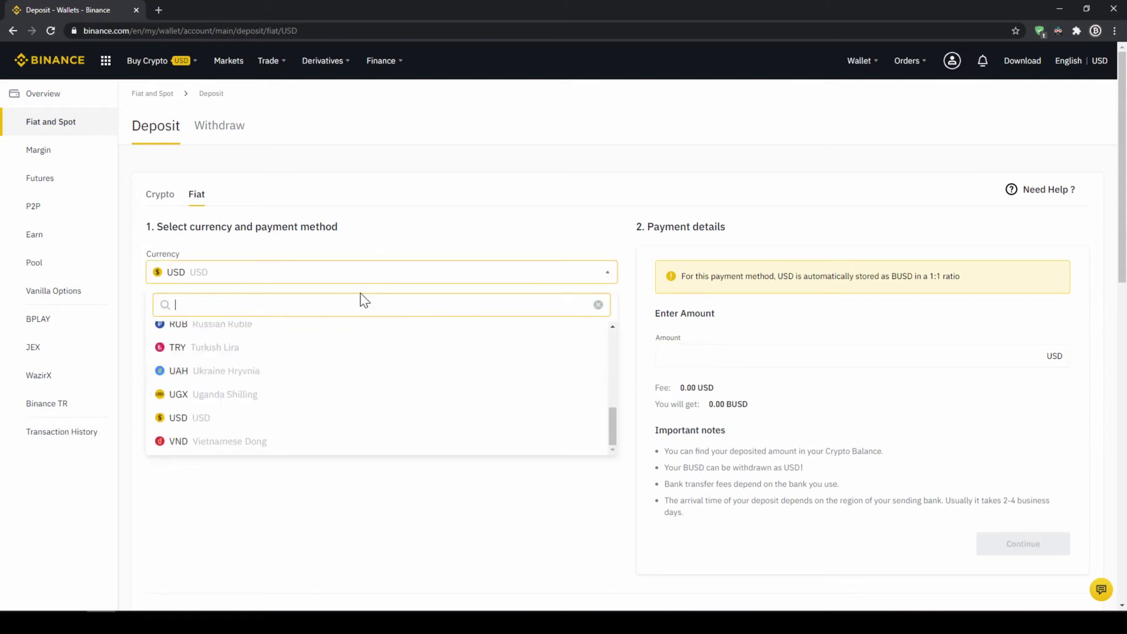
scroll(282, 389, "up", 5)
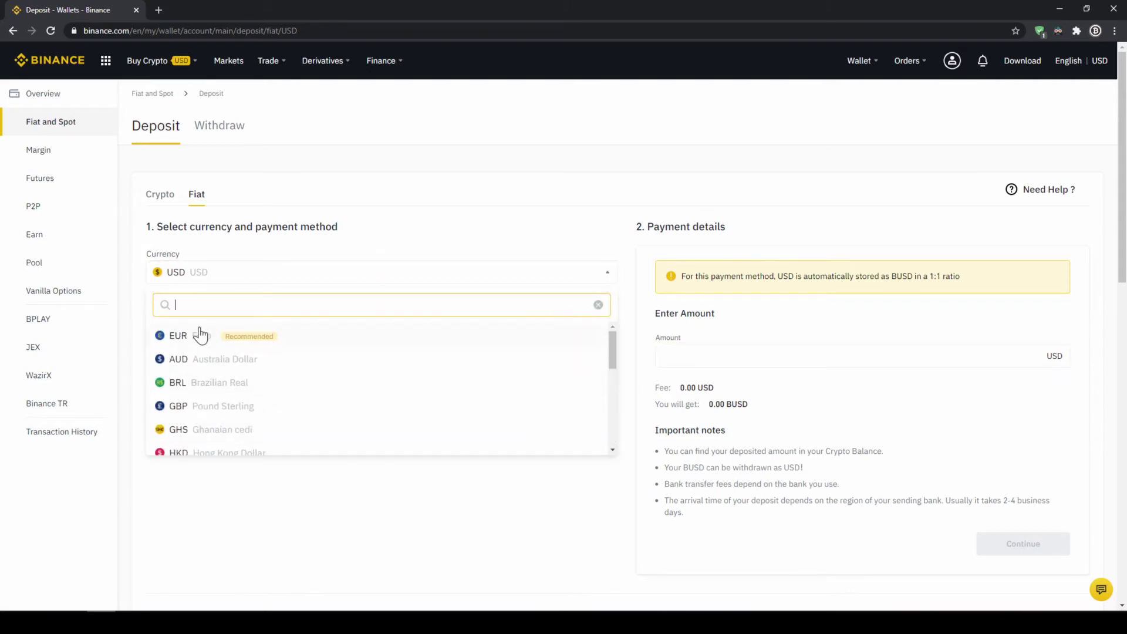
left_click(197, 329)
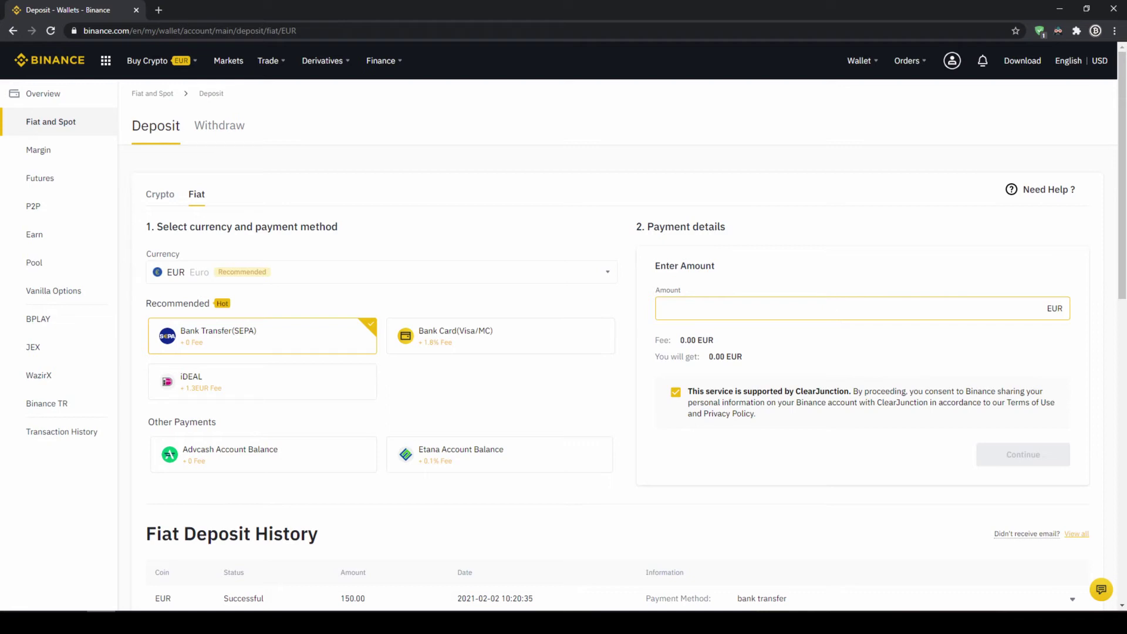
type("10")
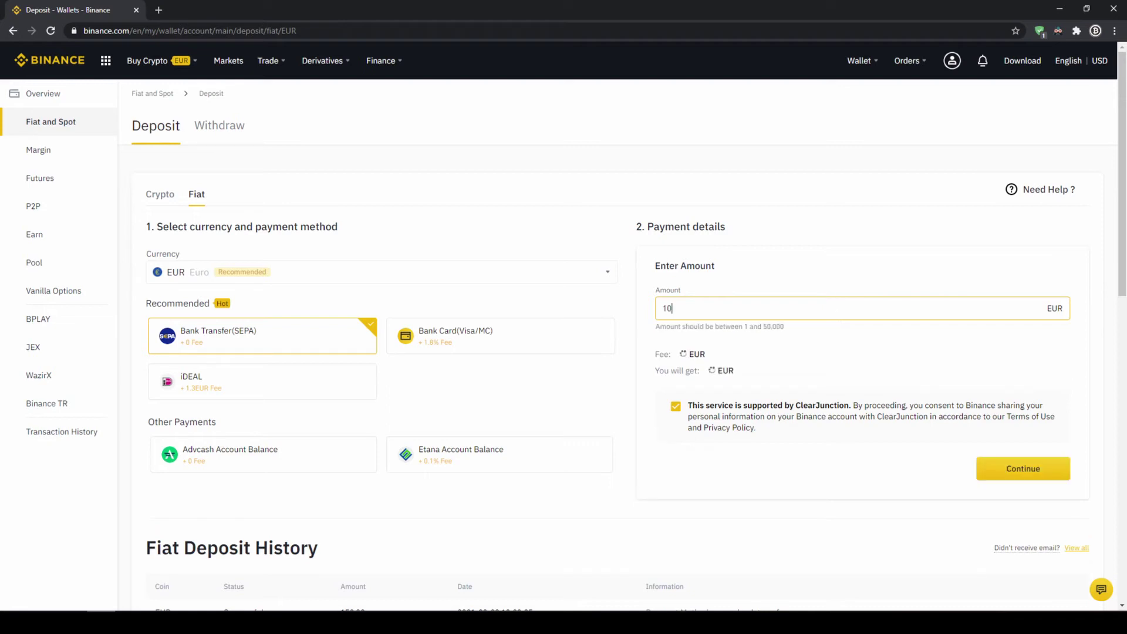
type("00")
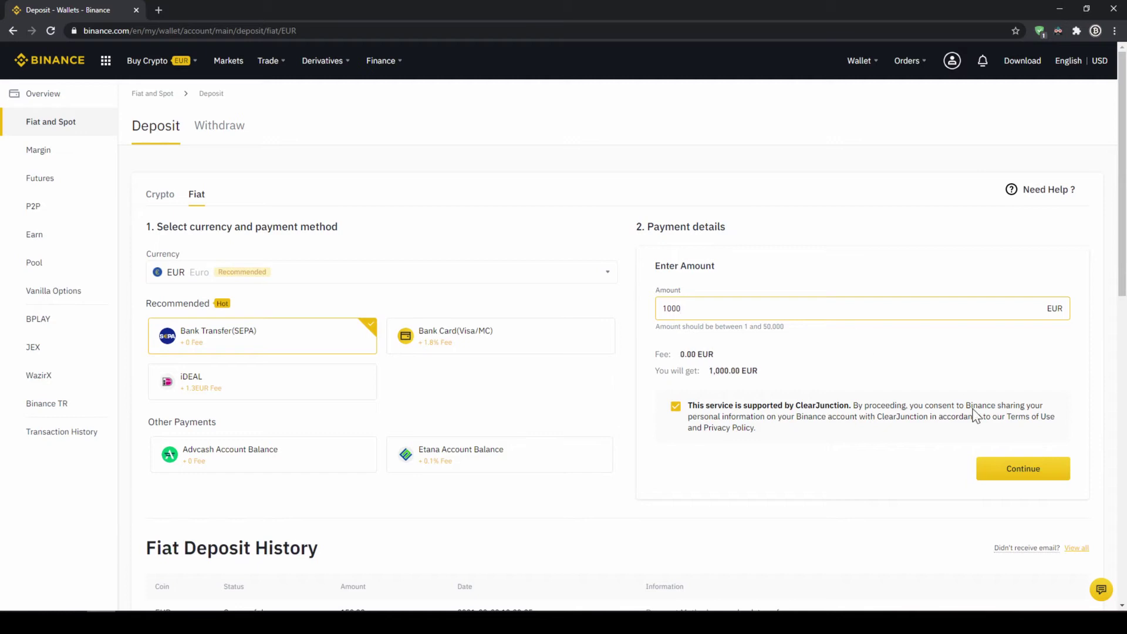
Continue to the SEPA bank details for the 1000 EUR deposit and review the reference code
left_click(1017, 468)
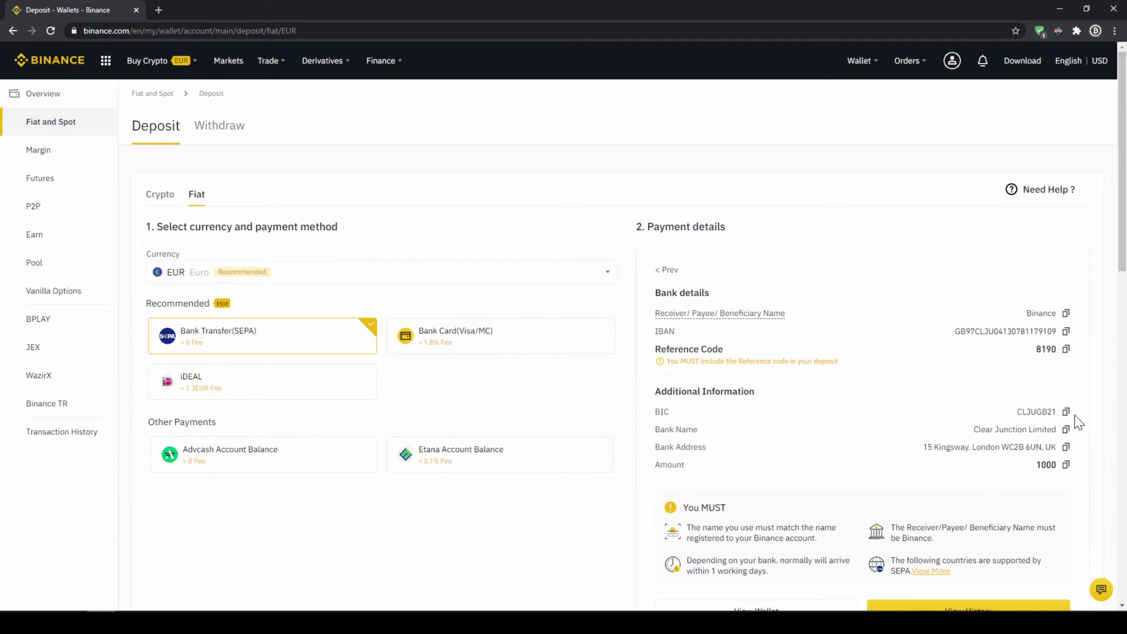
left_click_drag(689, 349, 1014, 388)
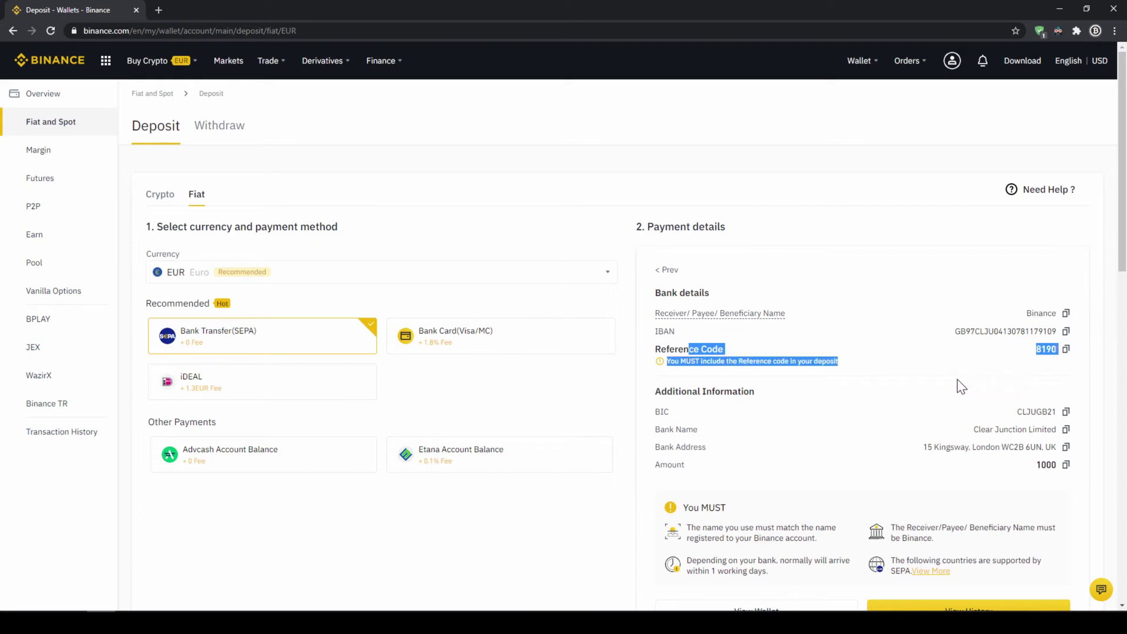
left_click(941, 395)
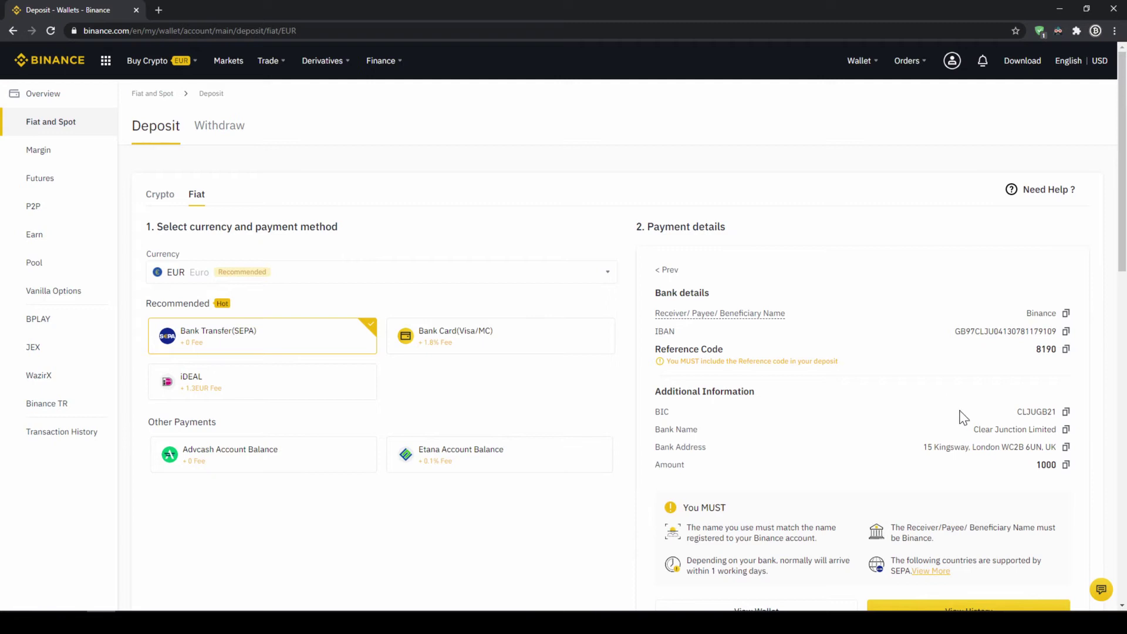
mouse_move(856, 62)
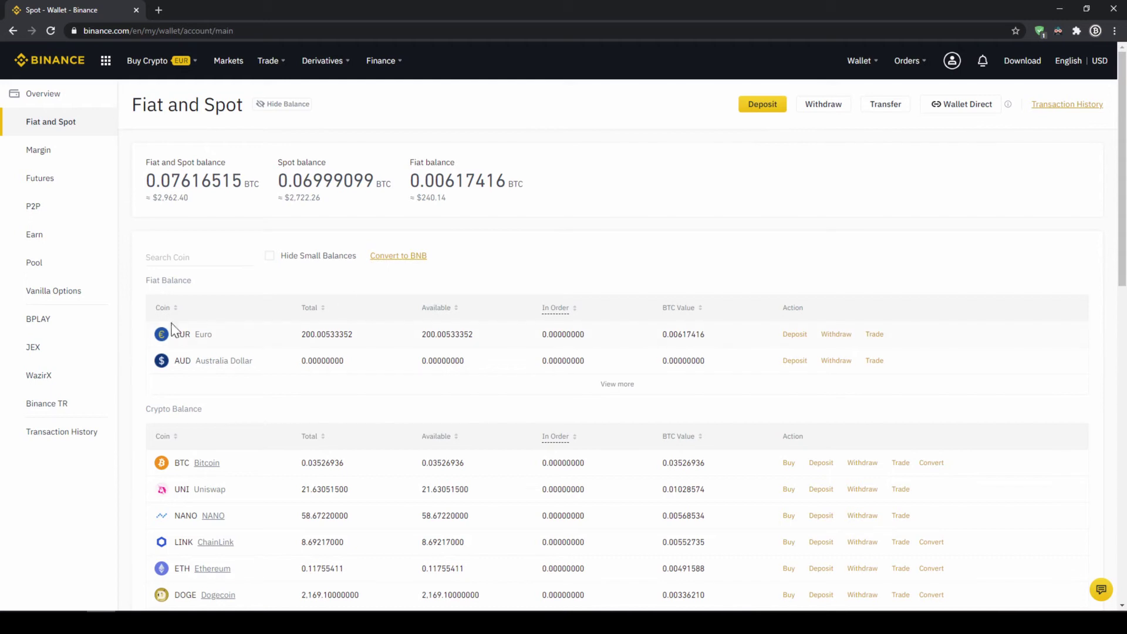
Check the EUR row in the Fiat Balance section of the wallet
left_click_drag(196, 334, 372, 352)
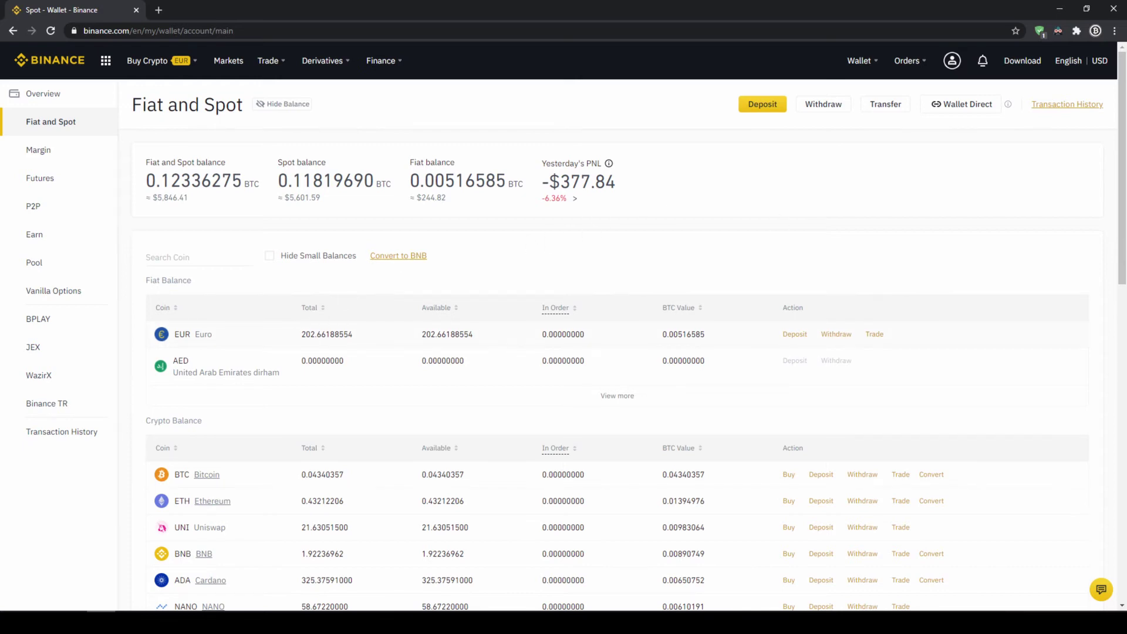
Open Buy Crypto with the Cash Balance, keeping EUR as the paying currency
mouse_move(153, 68)
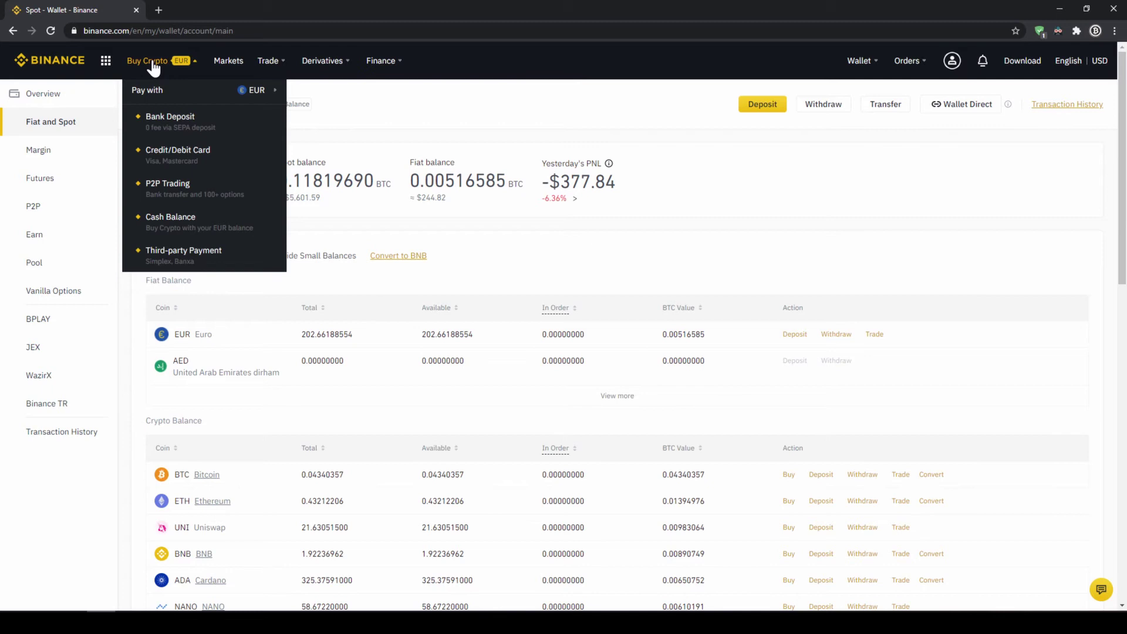
left_click(195, 222)
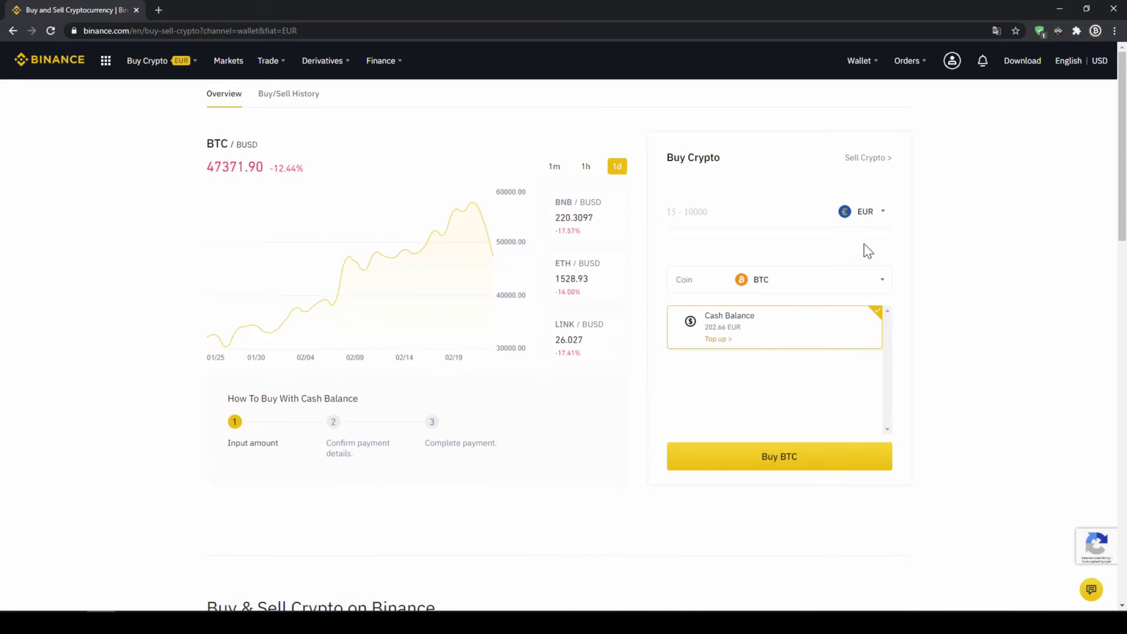
left_click(883, 212)
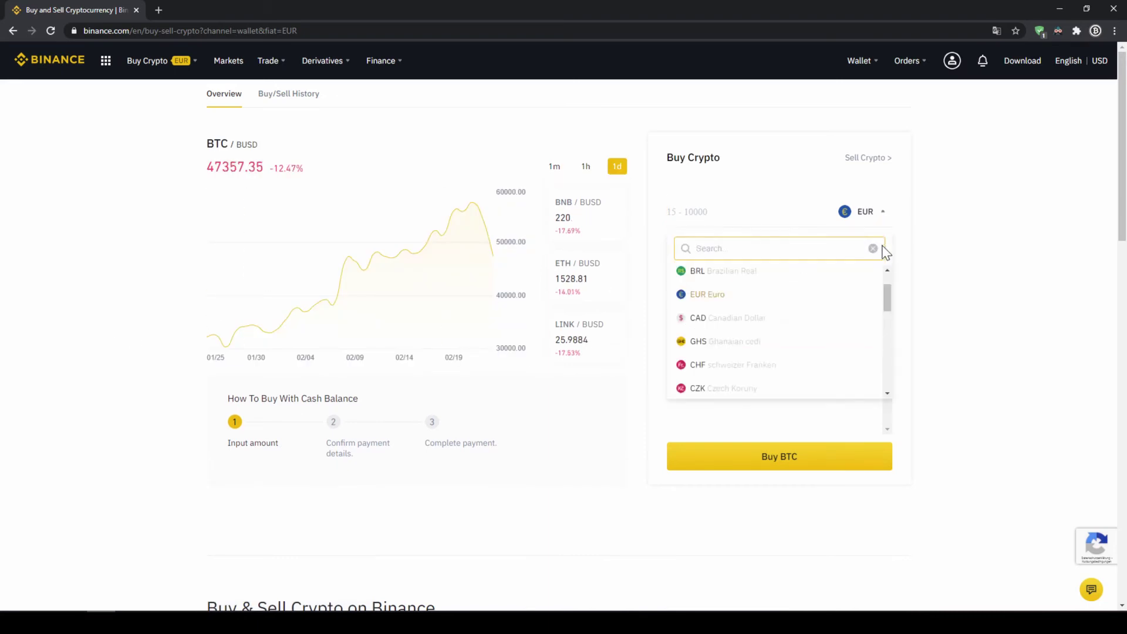
mouse_move(888, 292)
left_mouse_down()
mouse_move(879, 395)
mouse_move(892, 287)
left_mouse_up()
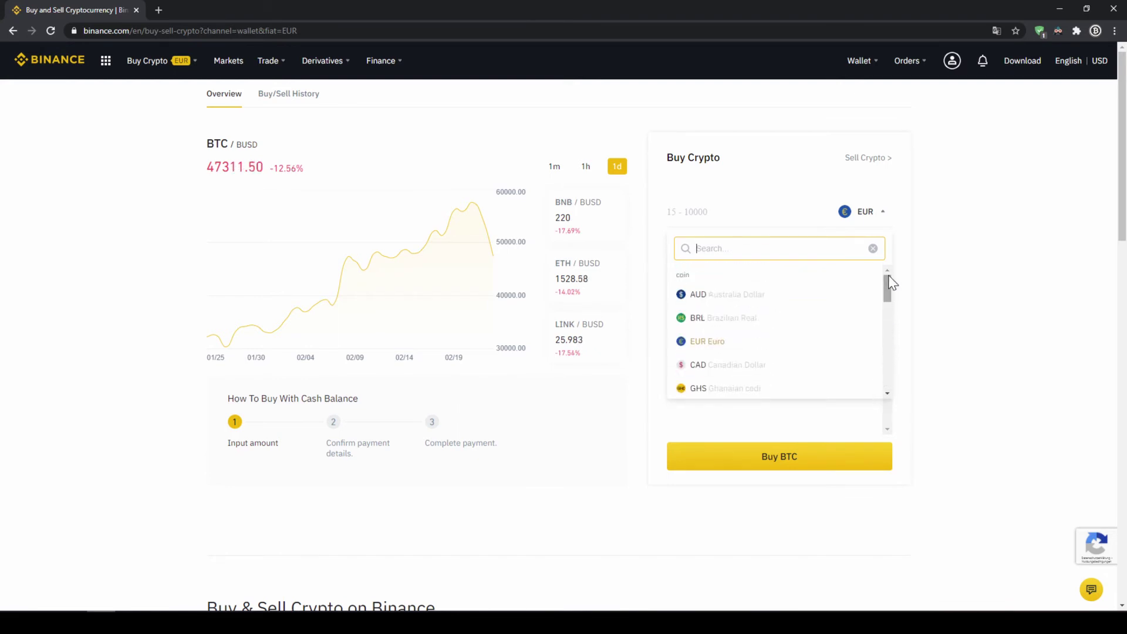
left_click(891, 217)
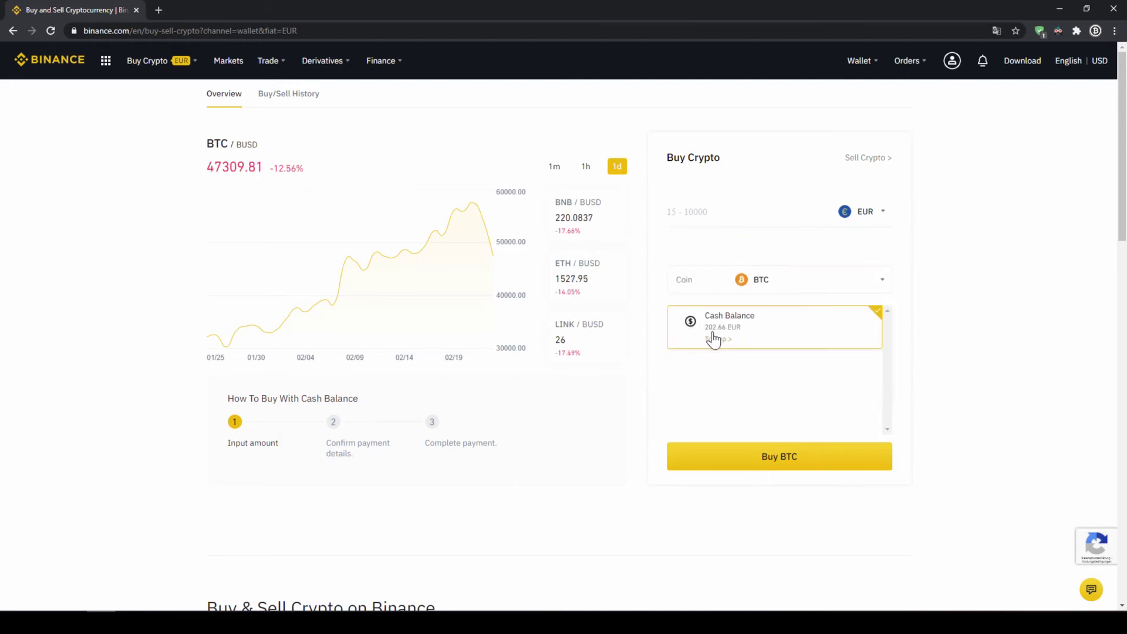
Choose USDT as the coin to buy and enter 200 EUR (≈241.72 USDT)
left_click(757, 280)
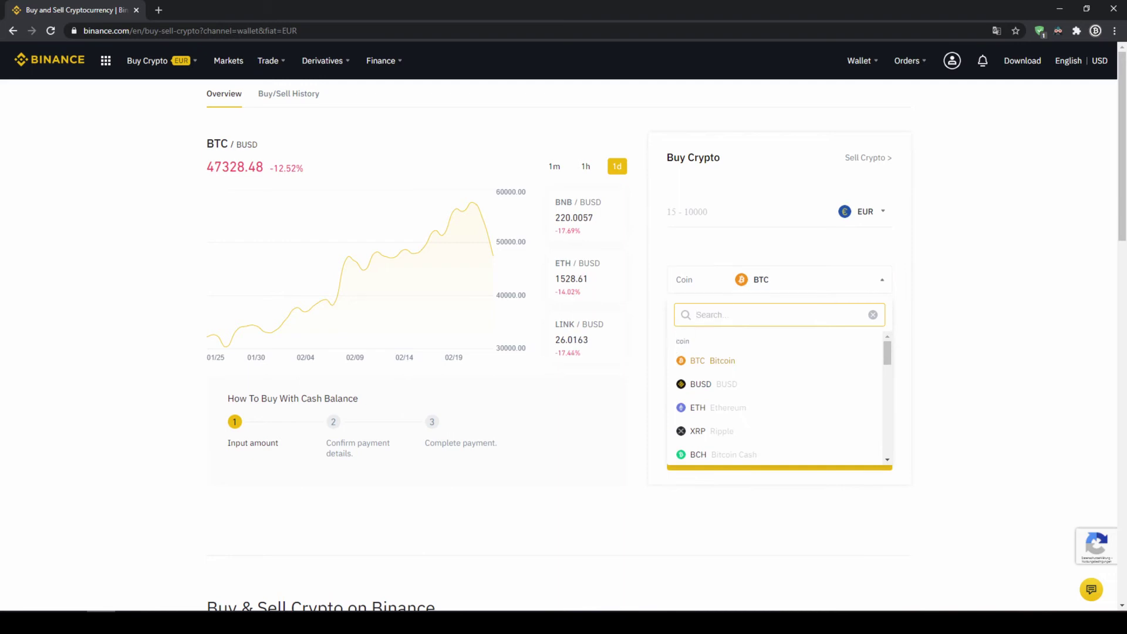
type("usdt")
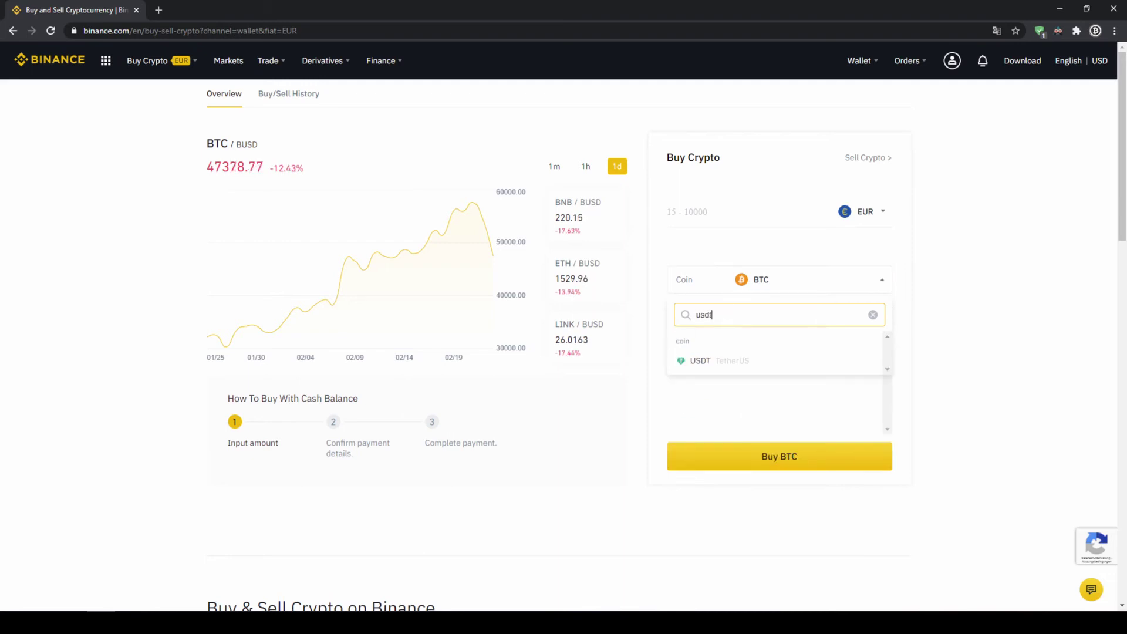
left_click(719, 363)
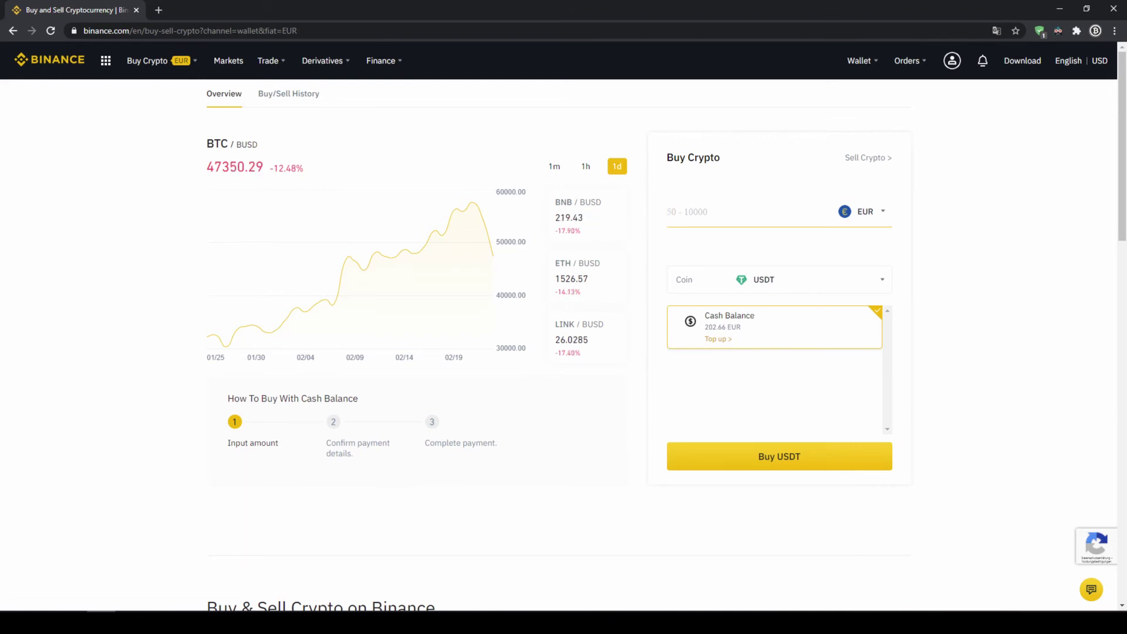
type("200")
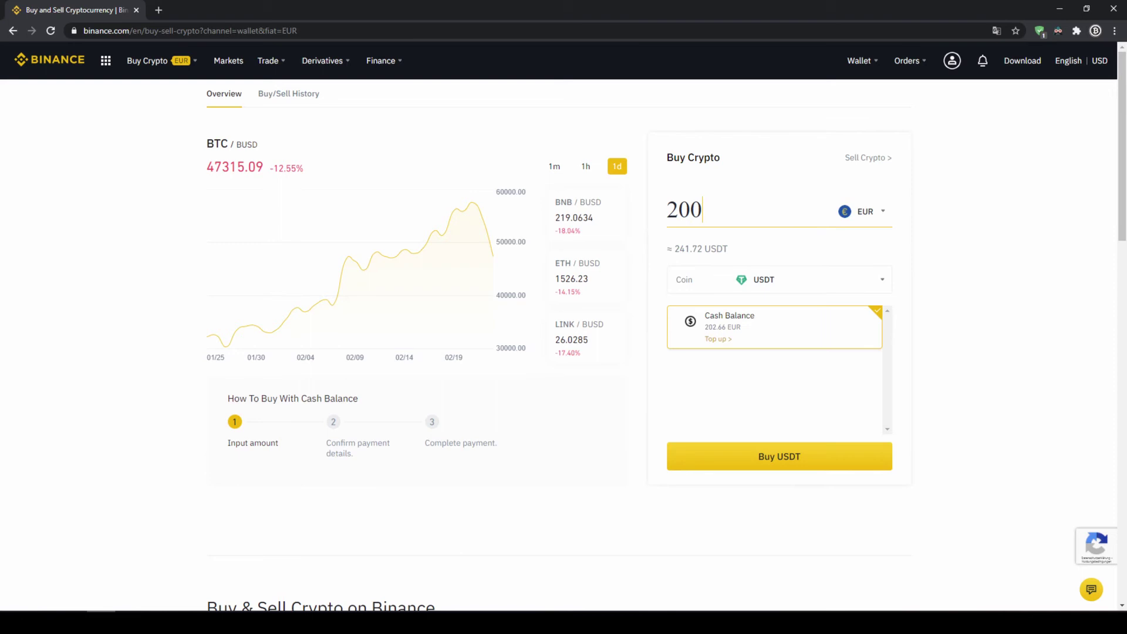
Review and confirm buying 241.447563 USDT for 200 EUR, then open the Spot Wallet
left_click(787, 470)
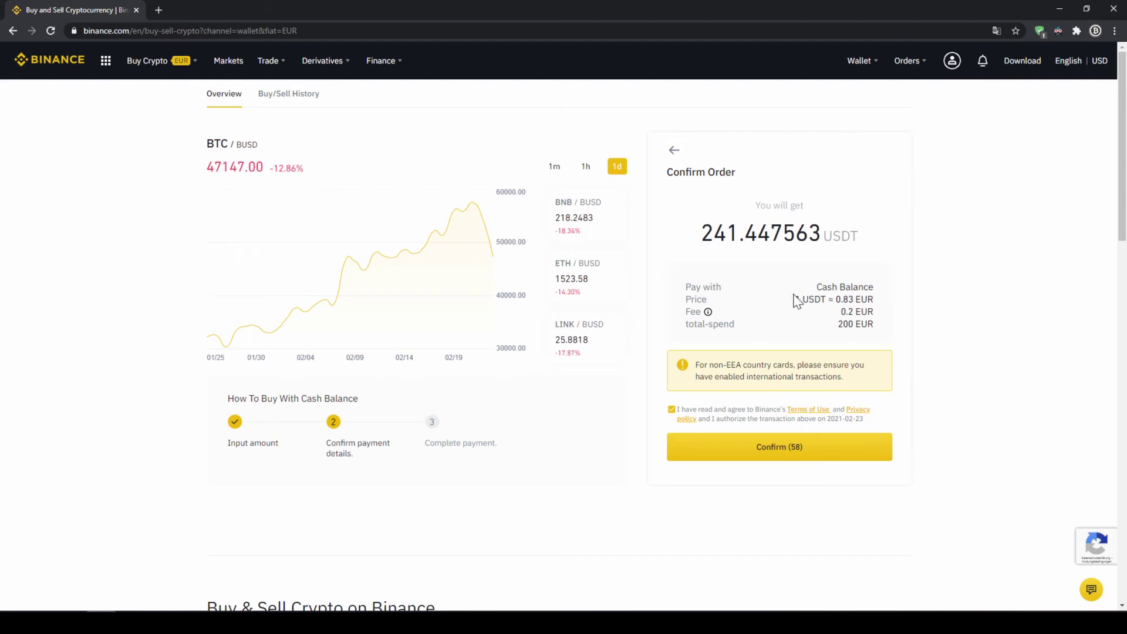
left_click_drag(703, 233, 740, 234)
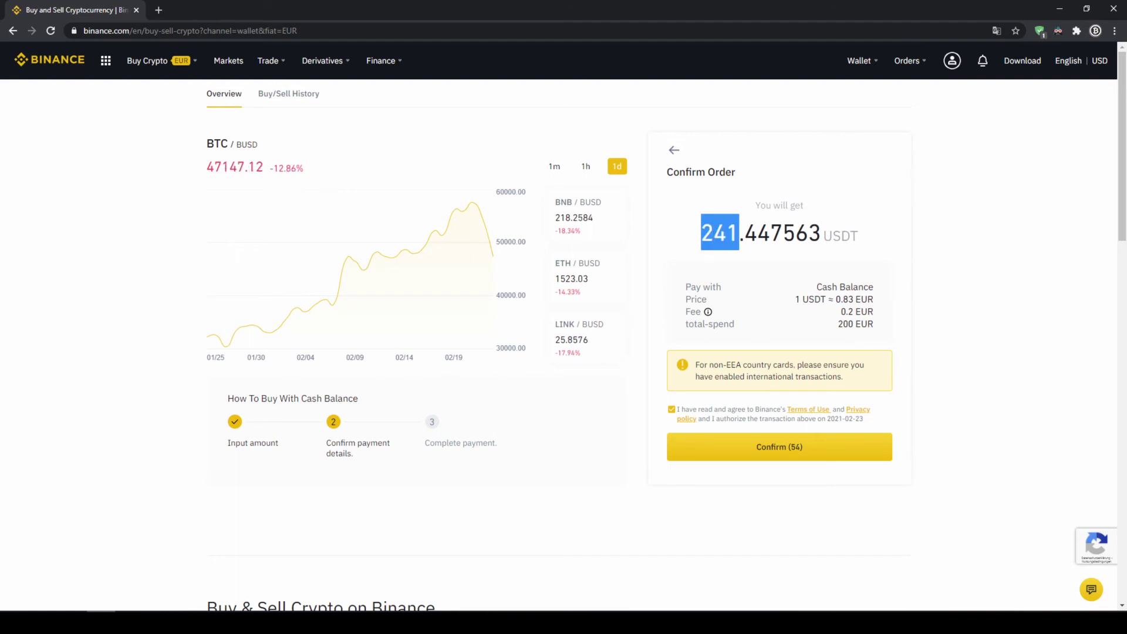
left_click_drag(703, 233, 739, 233)
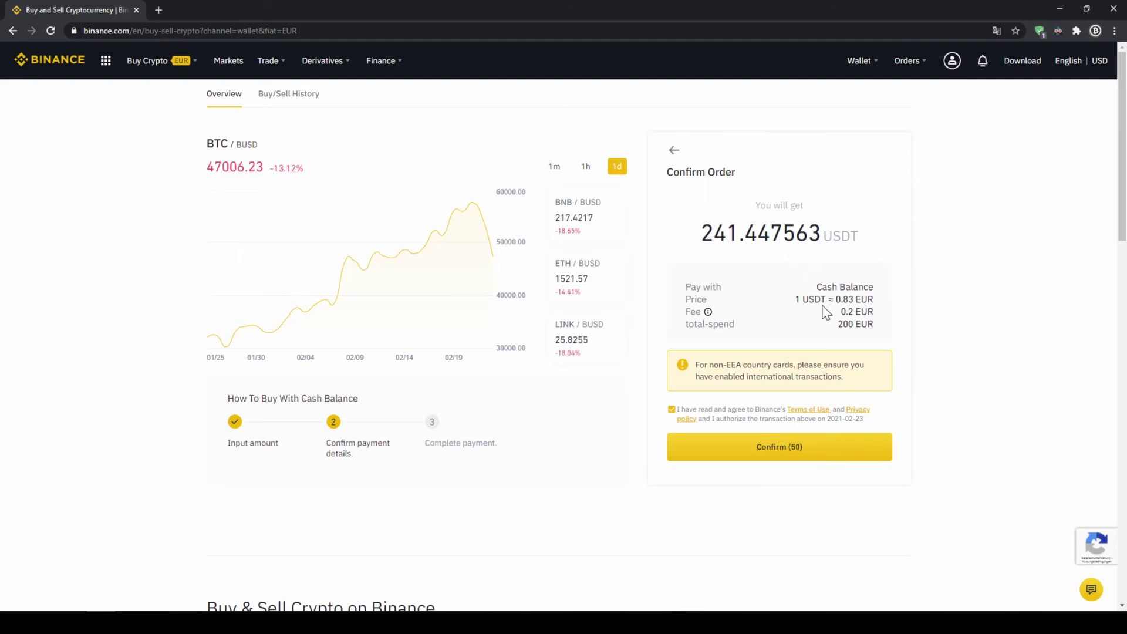
left_click_drag(821, 304, 686, 324)
left_click_drag(844, 324, 879, 328)
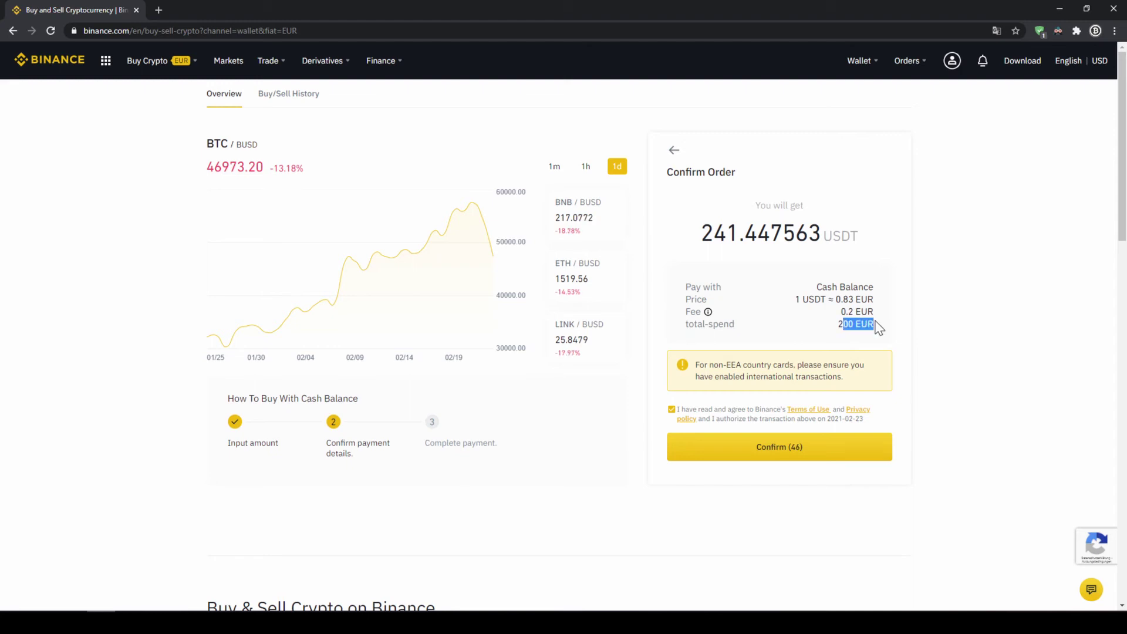
left_click(806, 455)
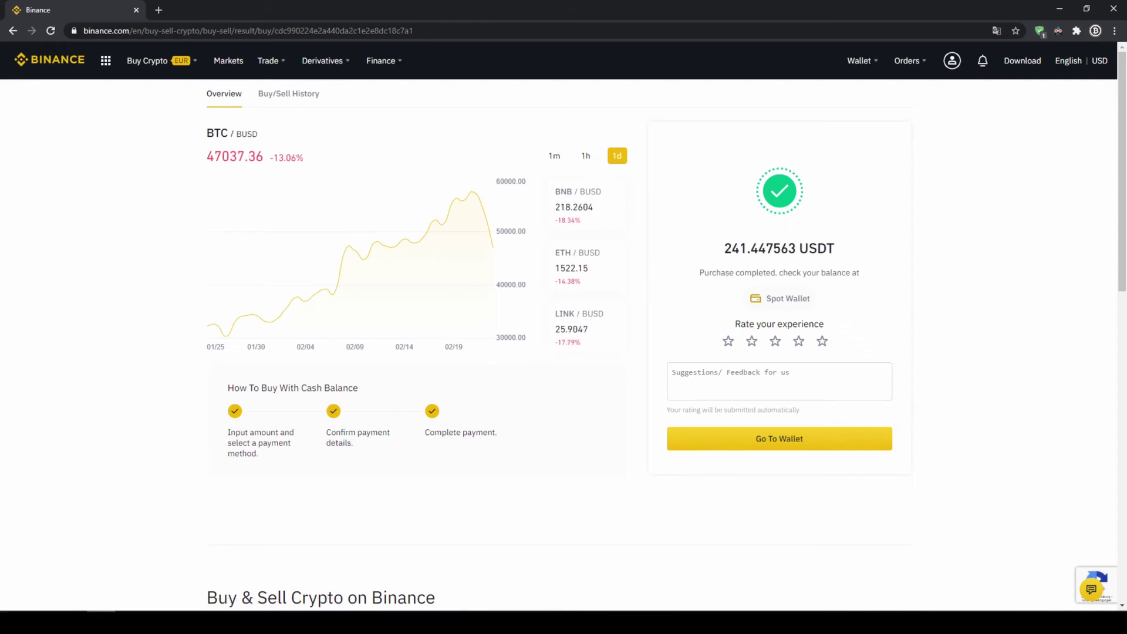
left_click(786, 301)
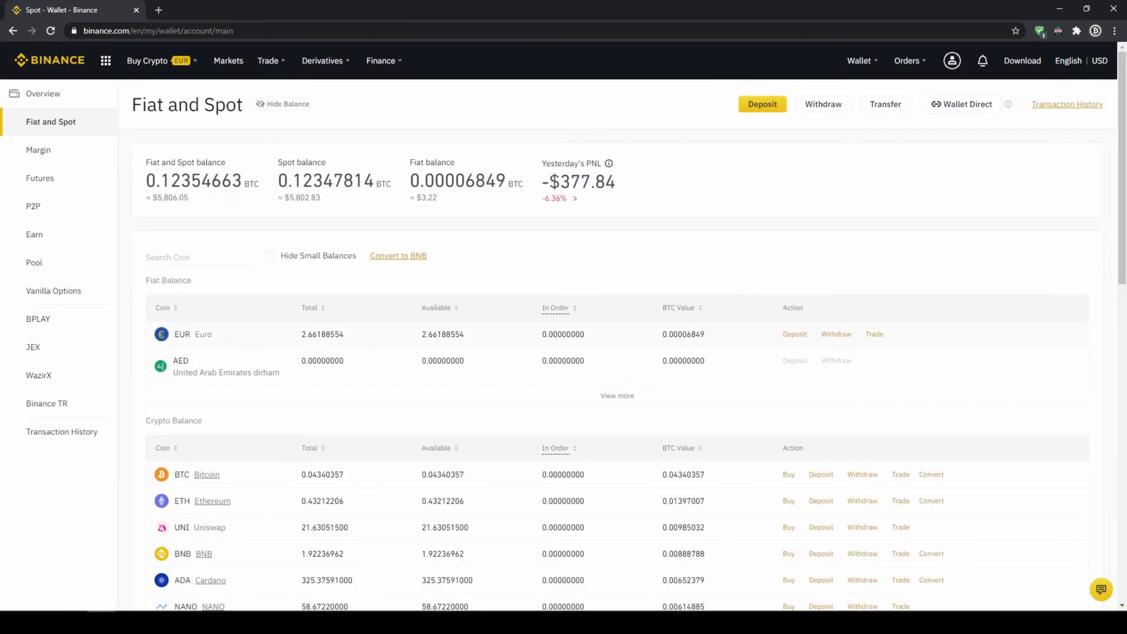
Check the euro balance and the 241.46490760 USDT total in the Fiat and Spot wallet
left_click_drag(174, 334, 352, 348)
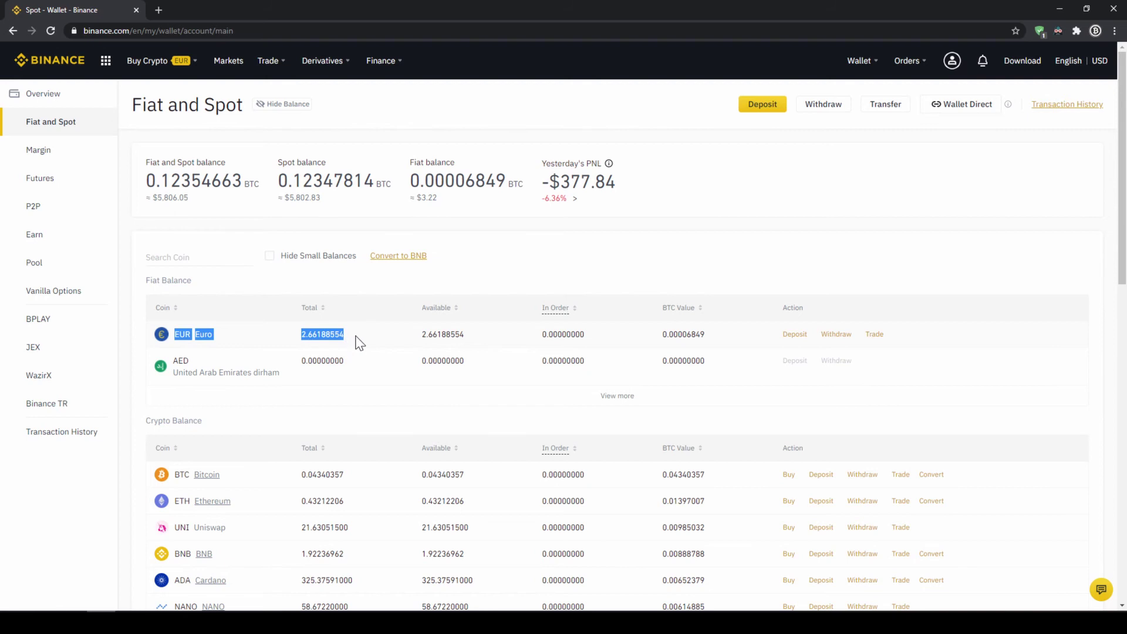
left_click(354, 341)
scroll(350, 334, "down", 3)
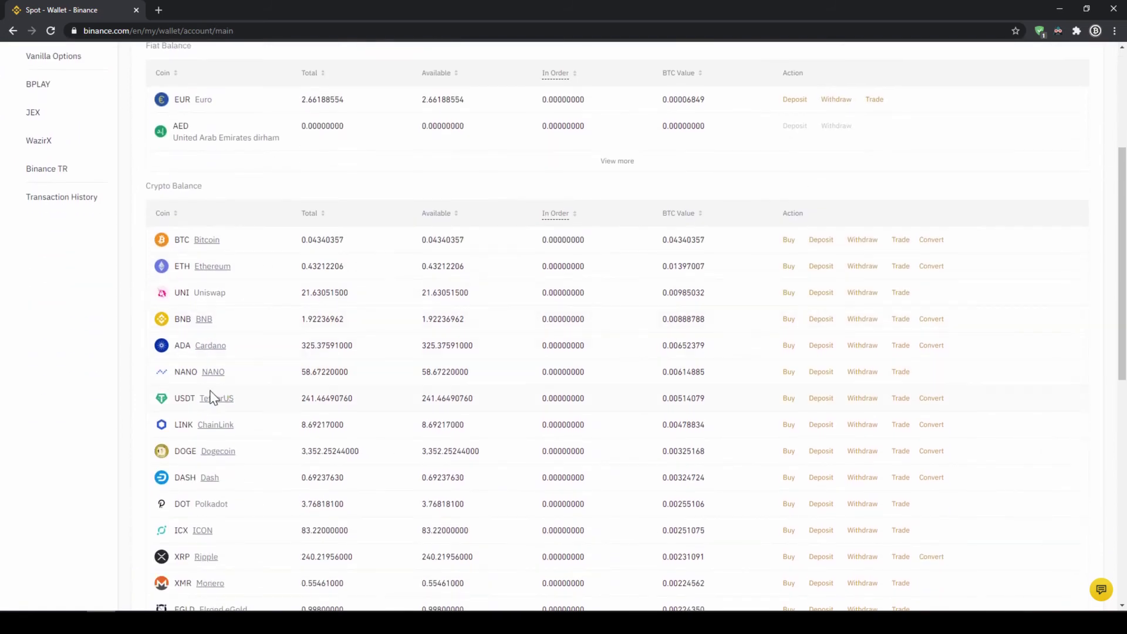
left_click_drag(302, 398, 365, 403)
left_click(392, 411)
scroll(392, 412, "up", 3)
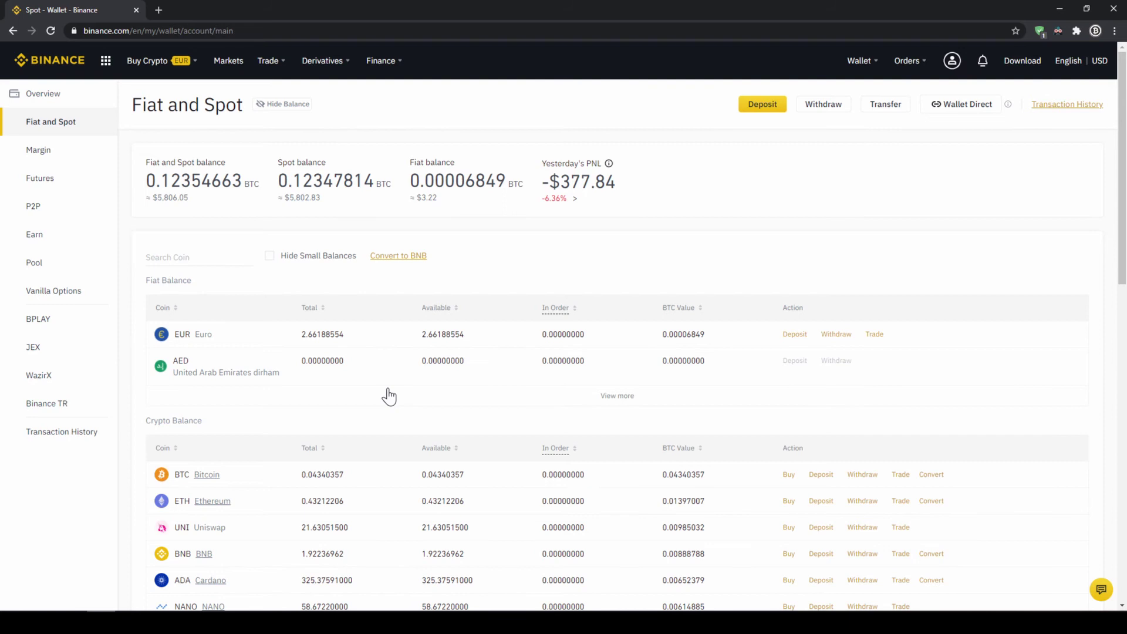
Open Buy Crypto with a credit or debit card, paying in EUR
mouse_move(154, 69)
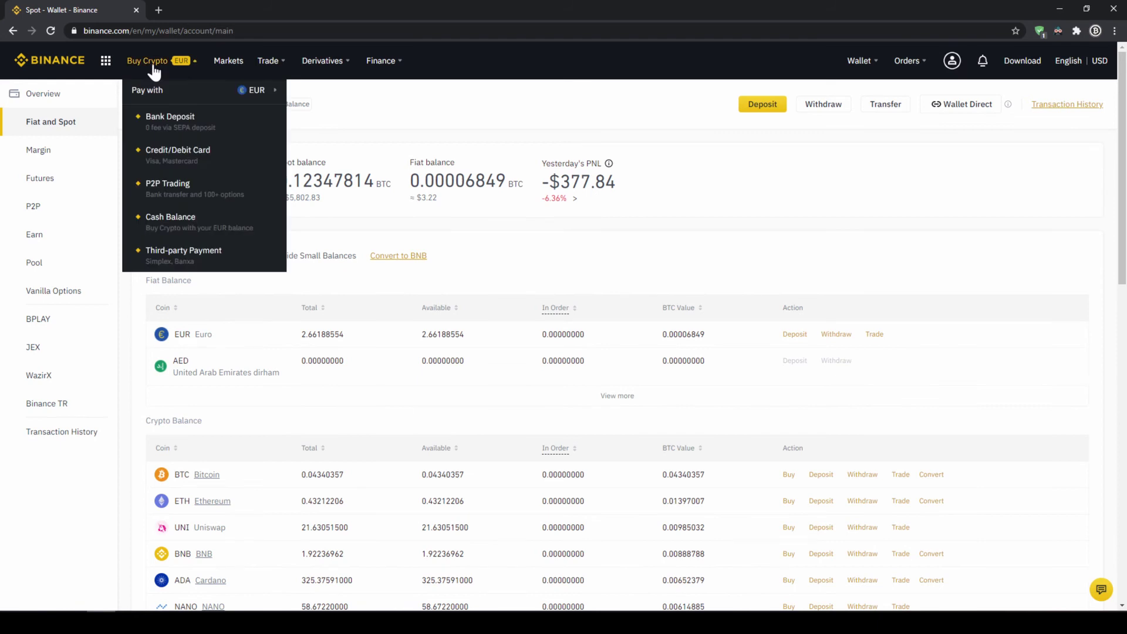
left_click(171, 165)
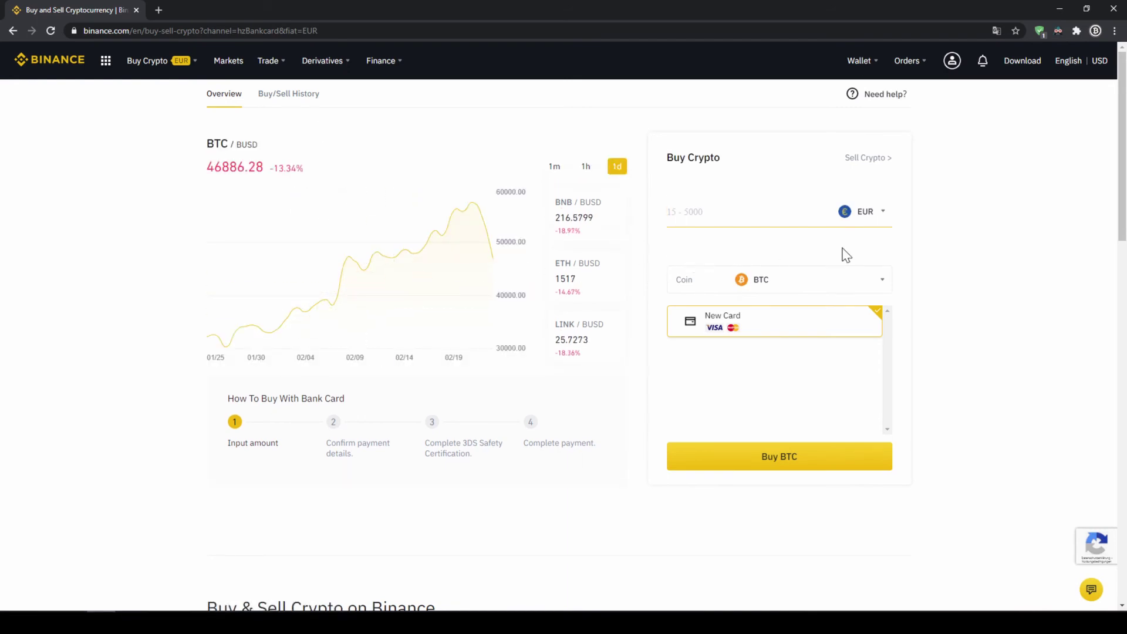
left_click(879, 214)
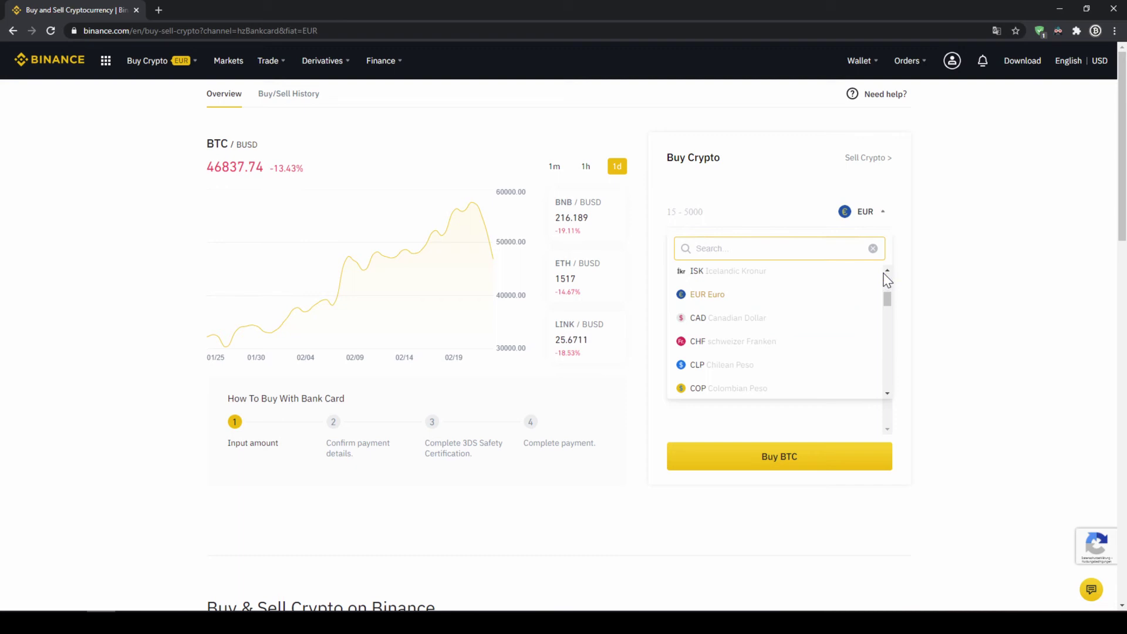
mouse_move(891, 305)
left_mouse_down()
mouse_move(890, 337)
mouse_move(882, 303)
left_mouse_up()
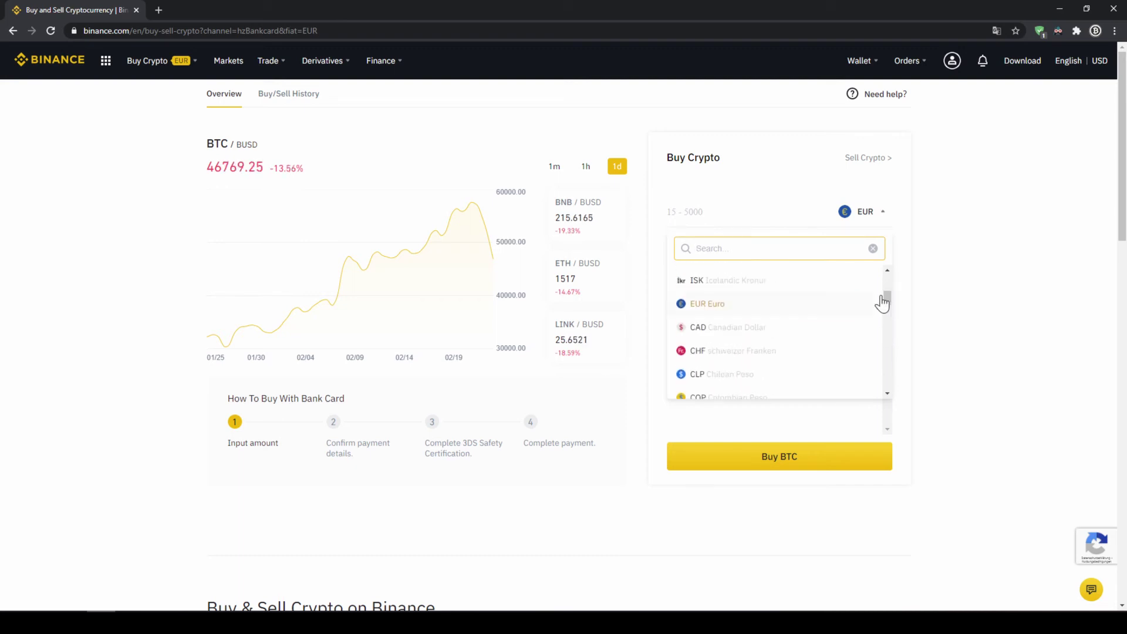
left_click(932, 251)
Select USDT as the coin and enter 500 EUR to preview about 604.22 USDT
left_click(822, 288)
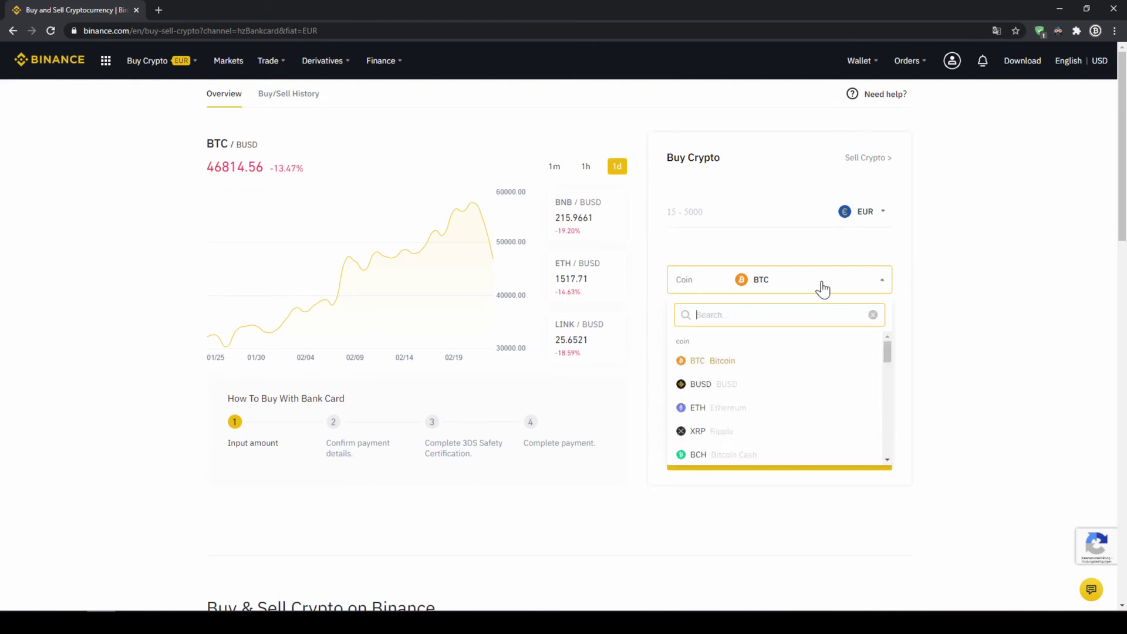
type("u")
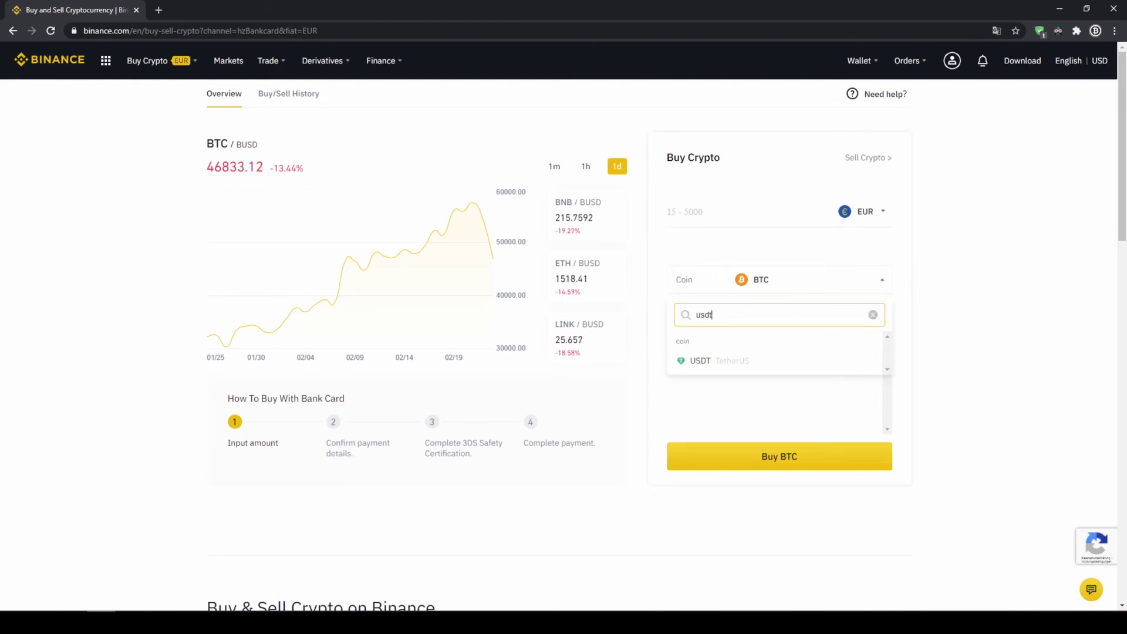
type("sdt")
left_click(727, 363)
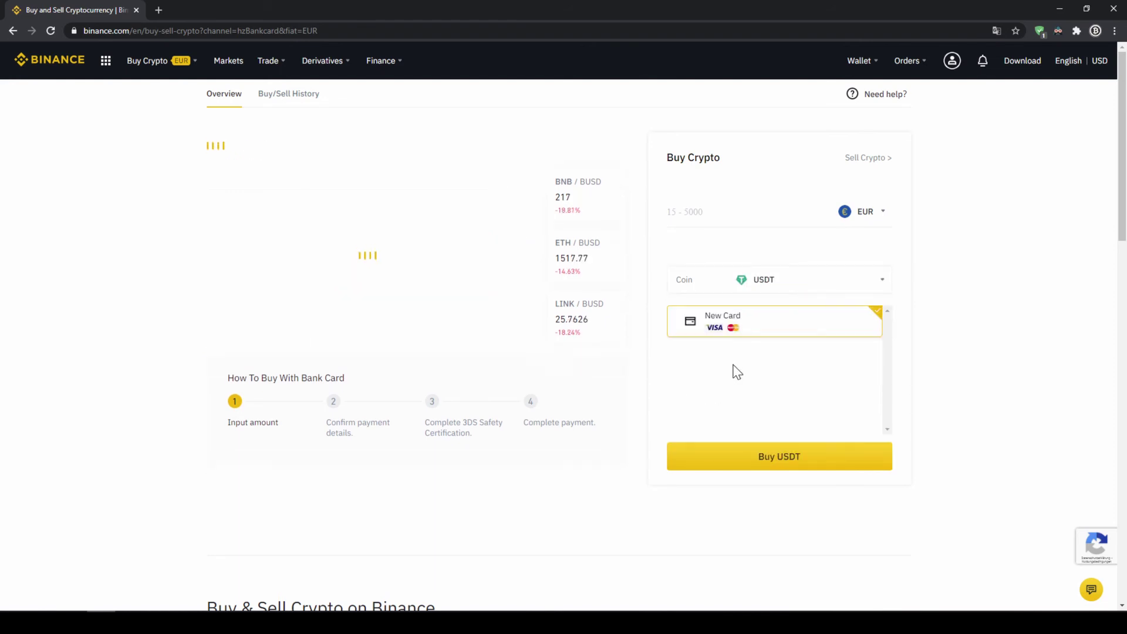
left_click(734, 212)
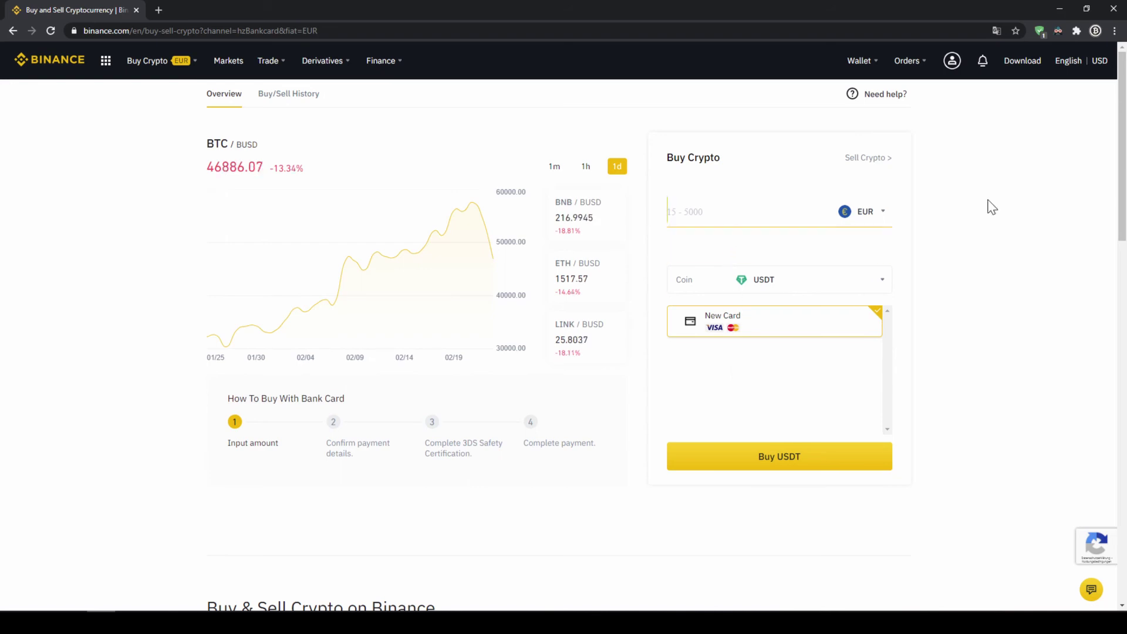
type("500")
left_click(873, 243)
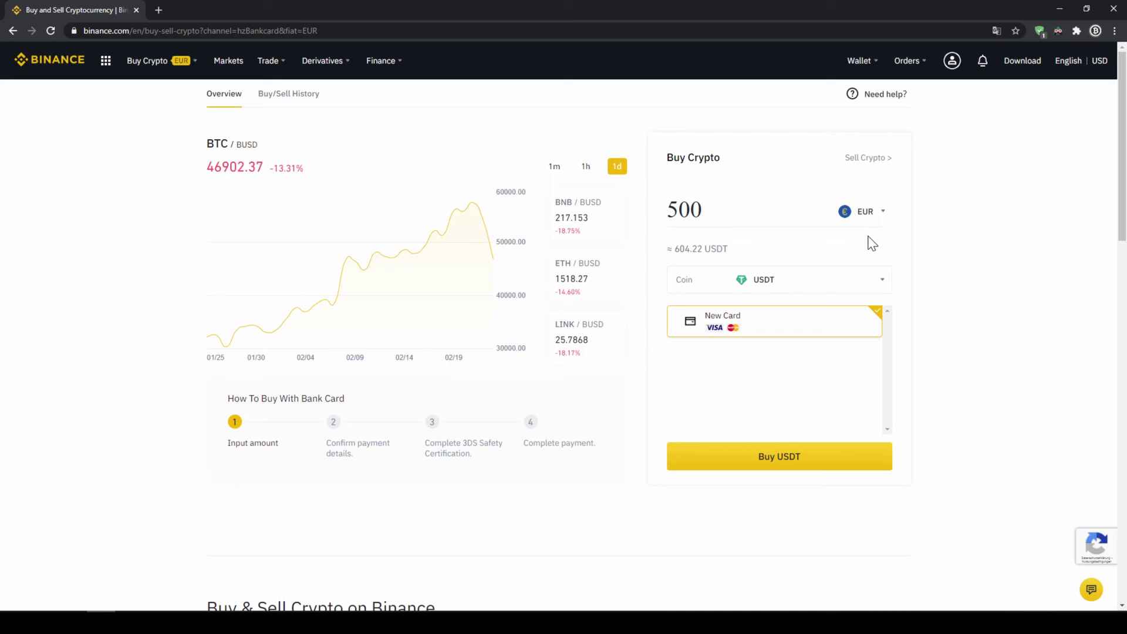
left_click_drag(675, 249, 727, 250)
left_click(738, 254)
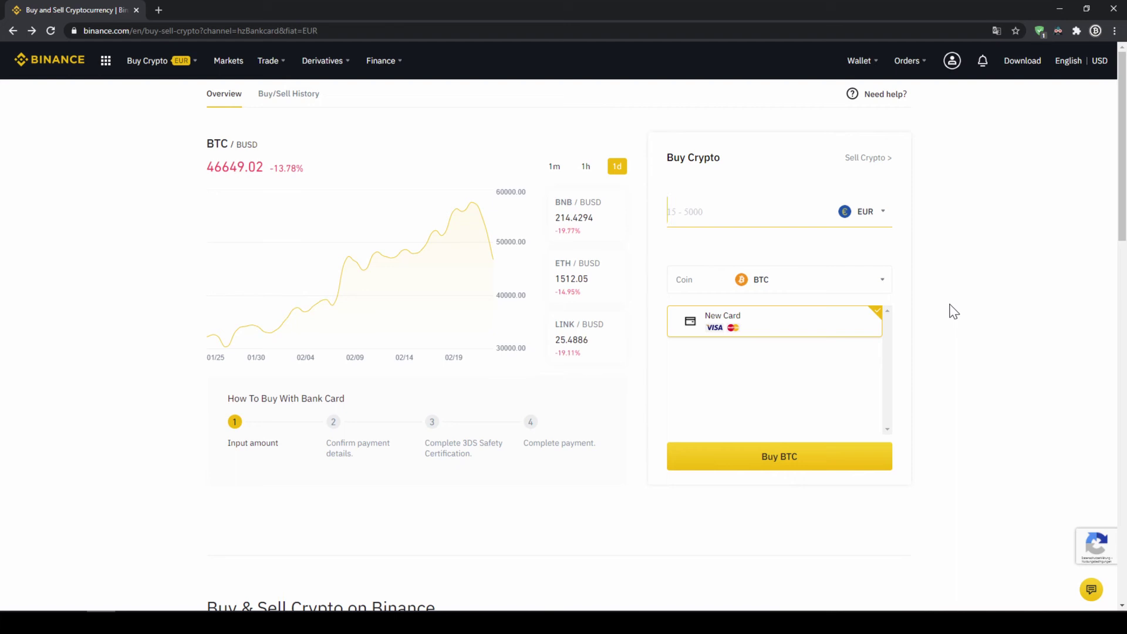
Back in Fiat and Spot, scroll to the USDT row and check its 241.46490760 total
mouse_move(857, 66)
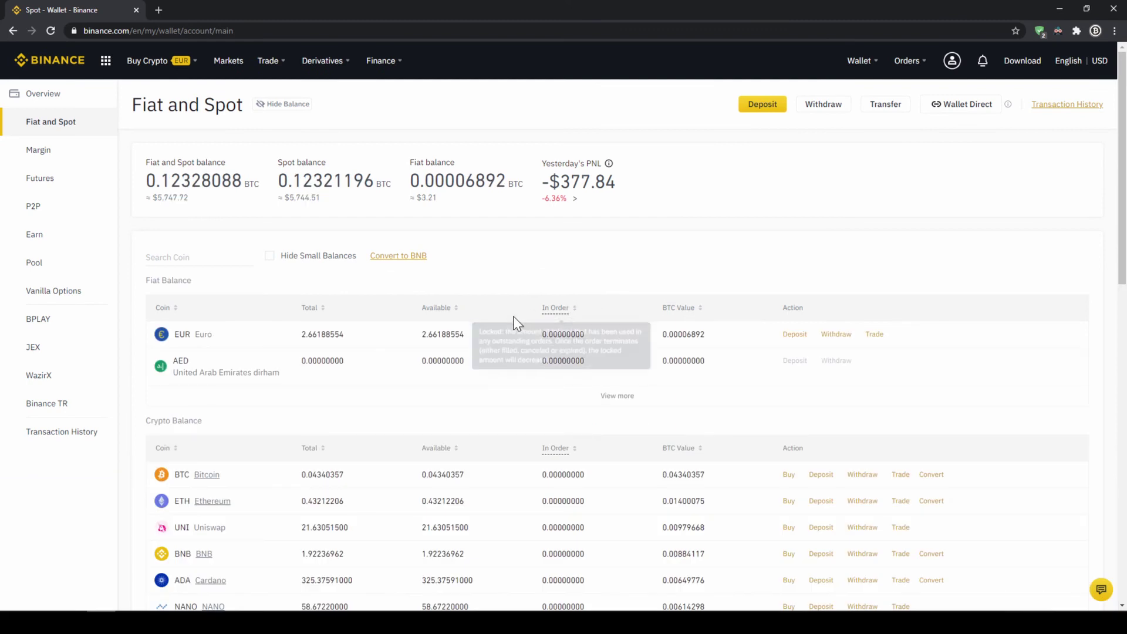
scroll(517, 323, "down", 4)
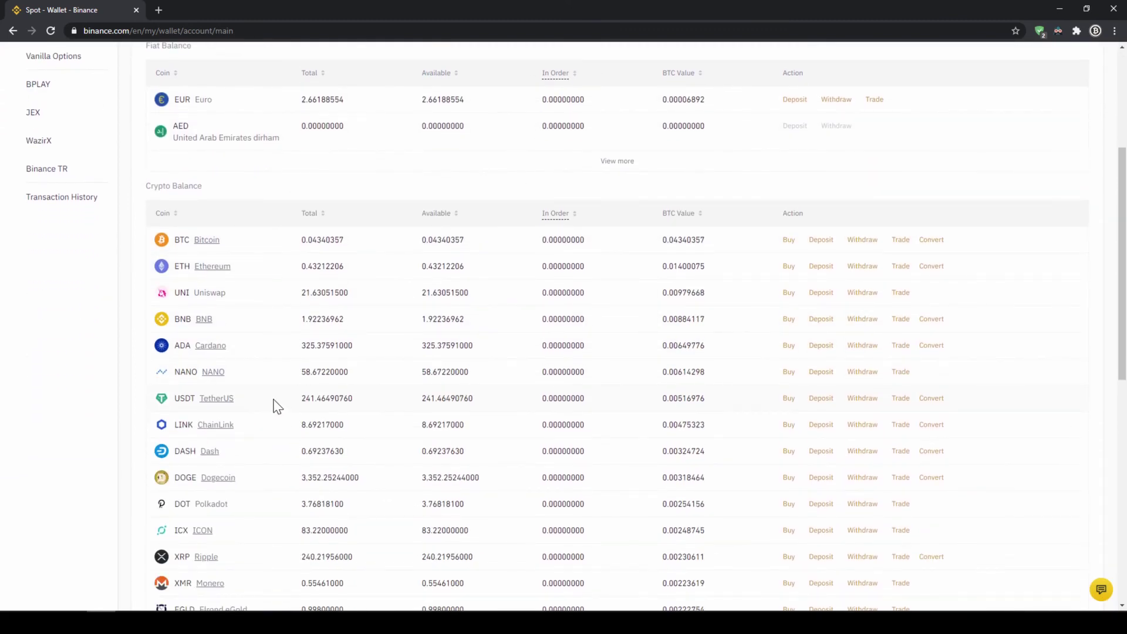
left_click_drag(295, 402, 376, 404)
left_click(363, 404)
scroll(364, 412, "up", 4)
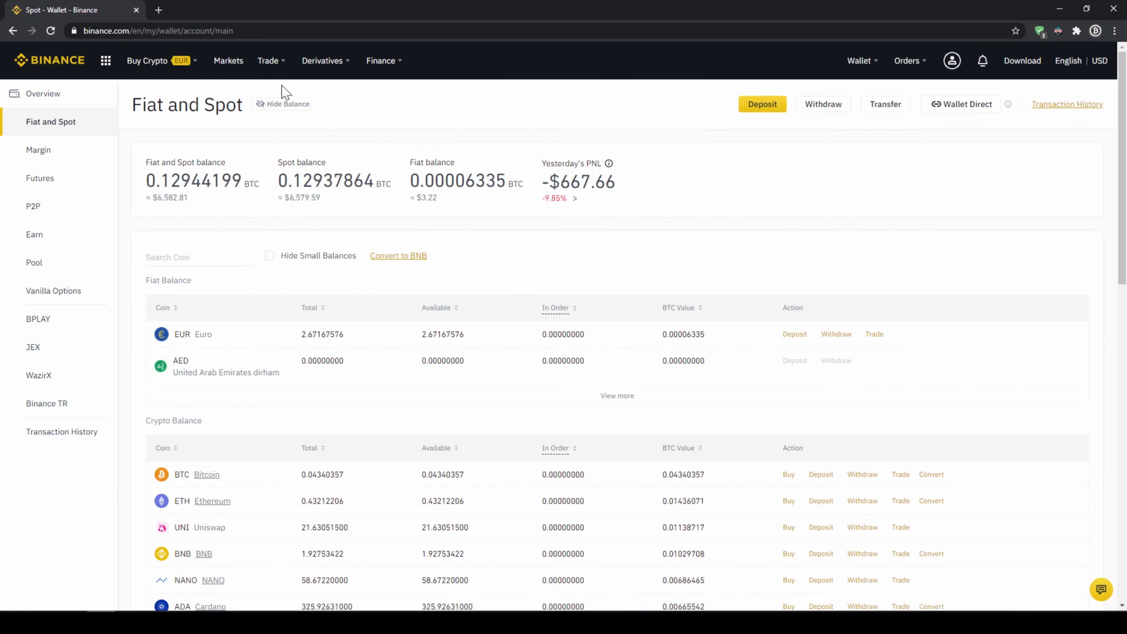
Filter the Binance markets to FIAT pairs and search for UTK to find UTK/USDT
left_click(228, 61)
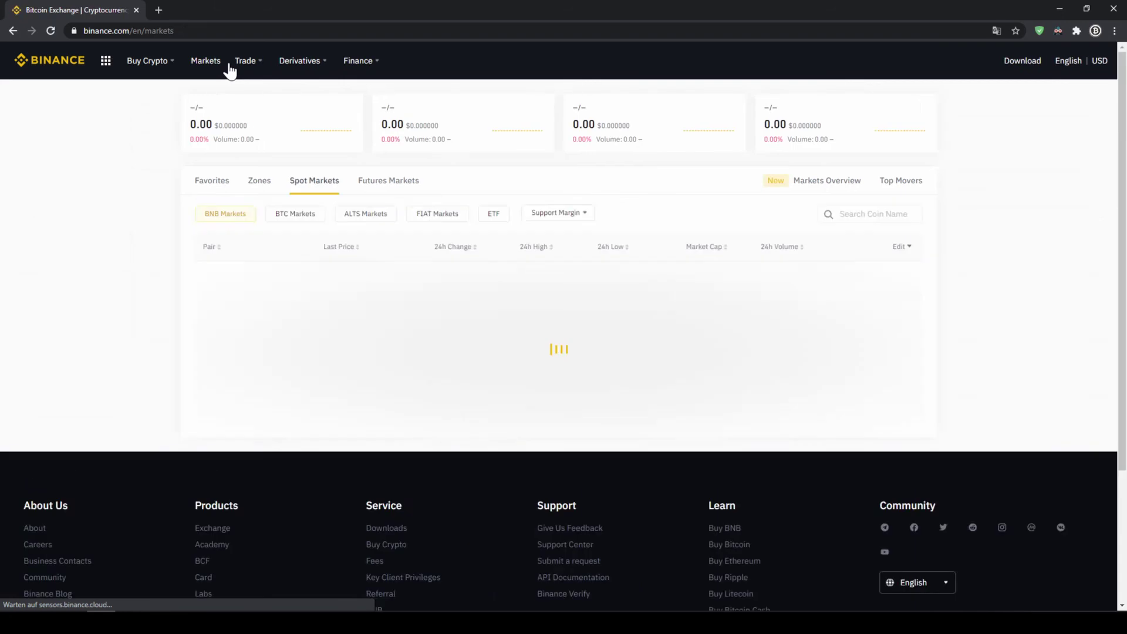
scroll(292, 246, "down", 5)
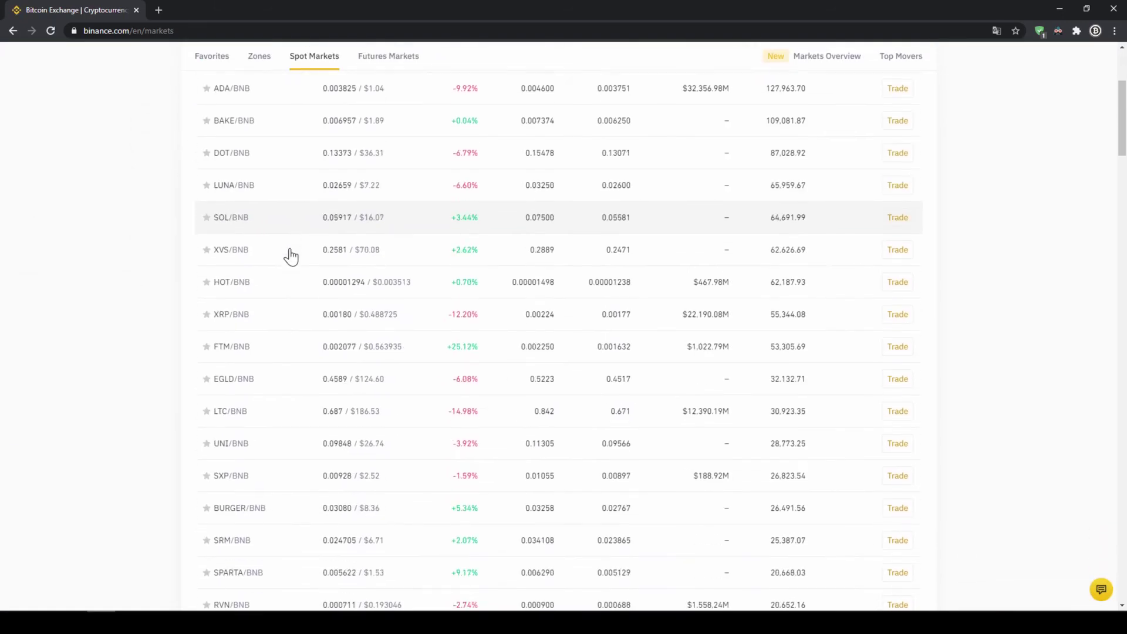
scroll(291, 255, "up", 5)
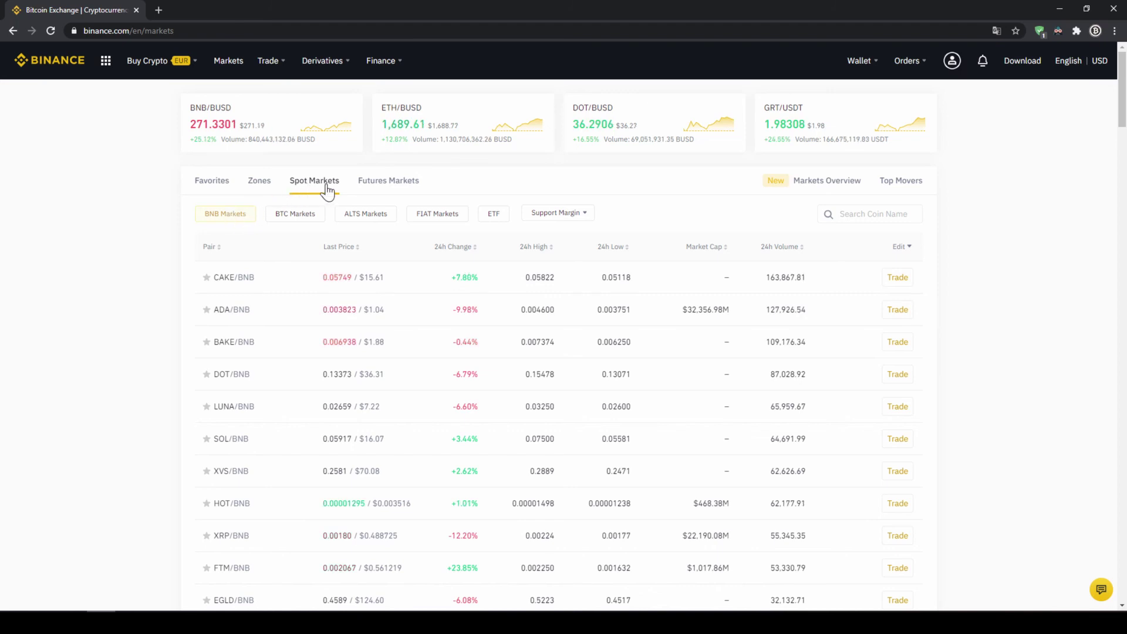
left_click(433, 222)
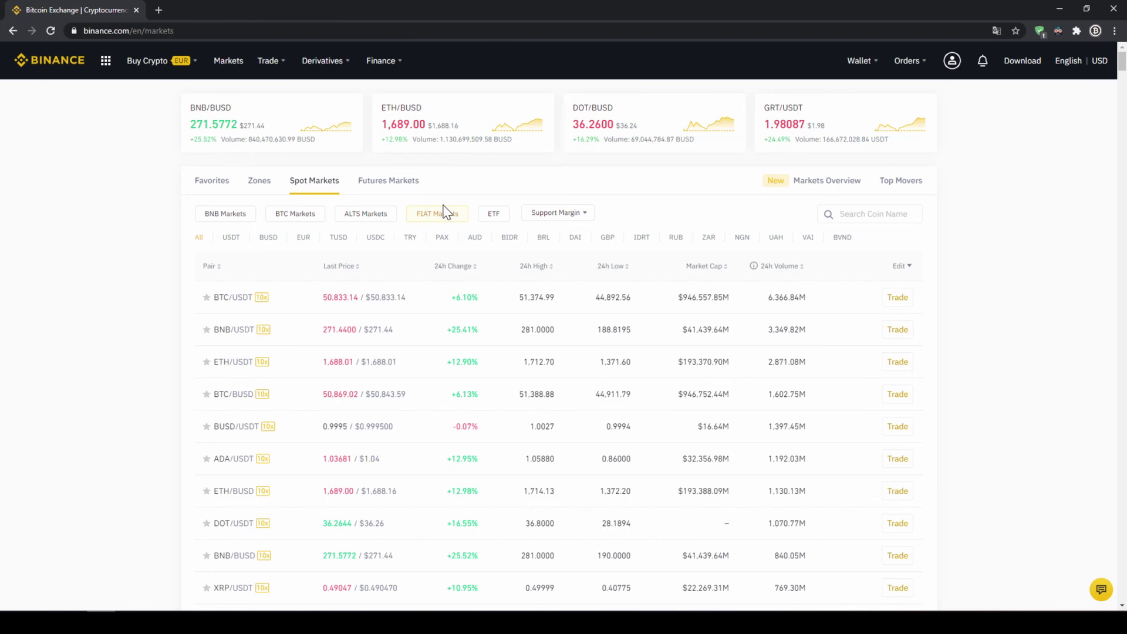
left_click(859, 213)
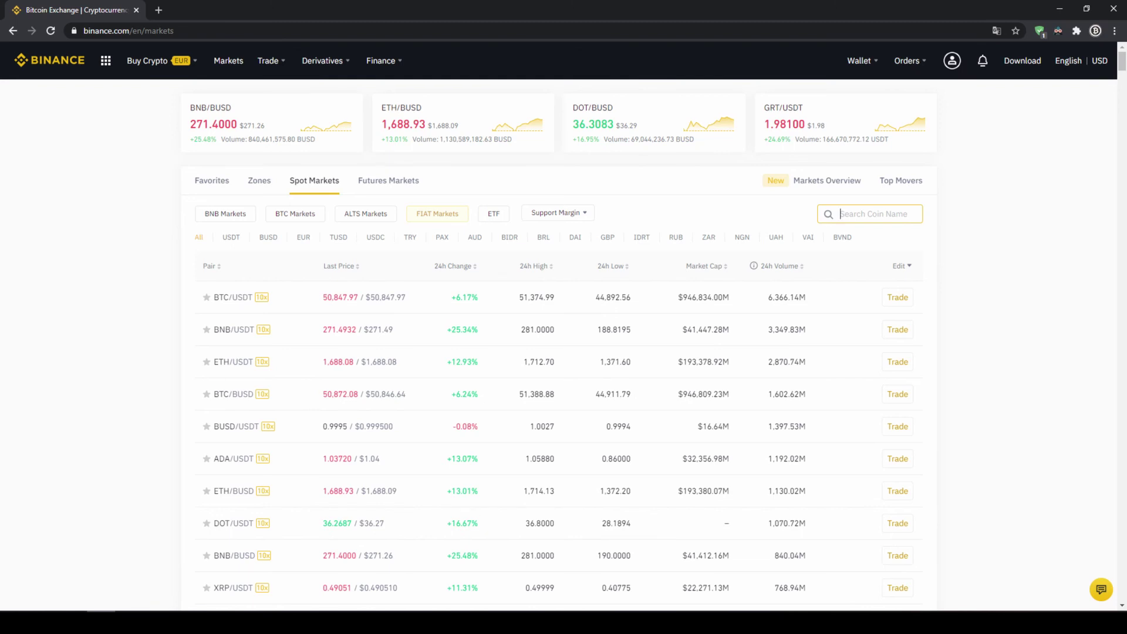
type("UTK")
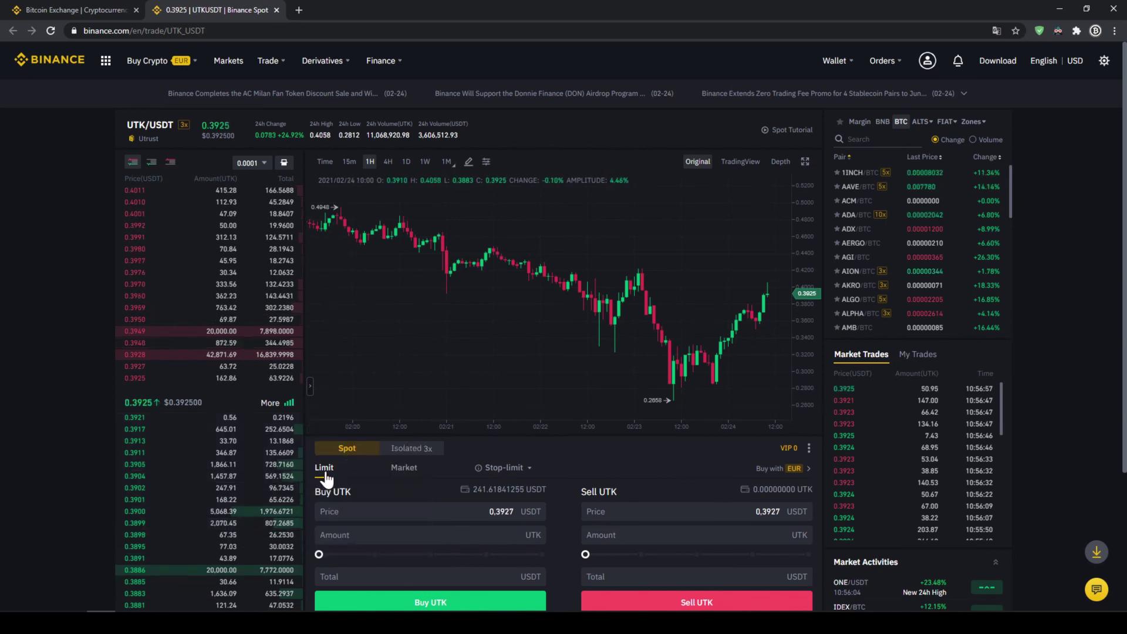
Check the 0.3927 buy price, then switch the UTK buy form from Limit to Market
left_click_drag(483, 511, 551, 516)
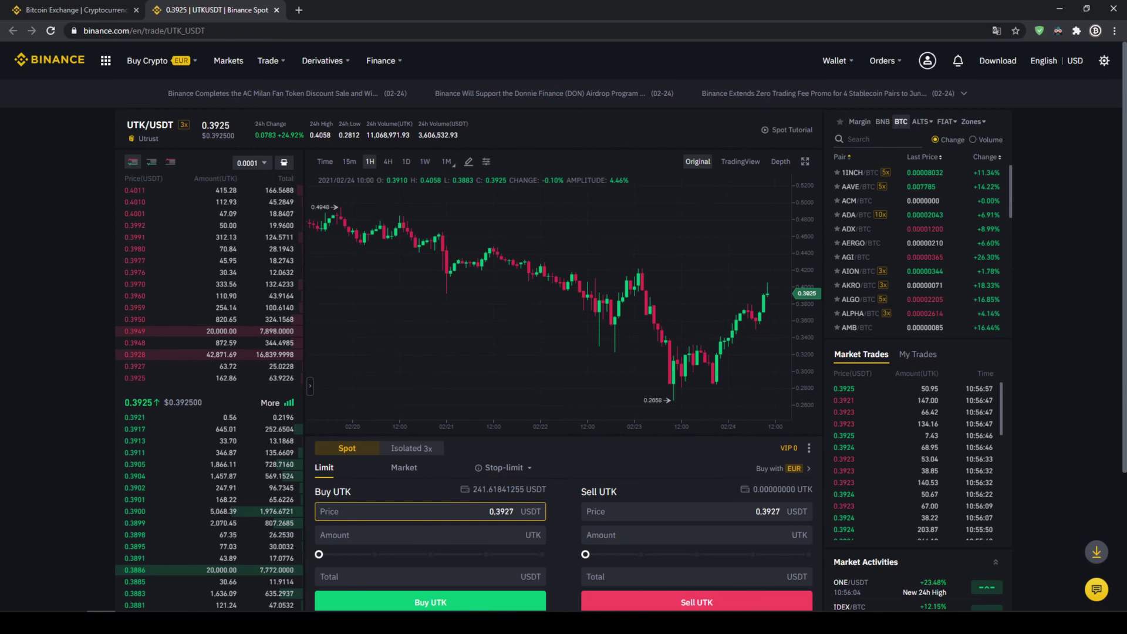
left_click(530, 532)
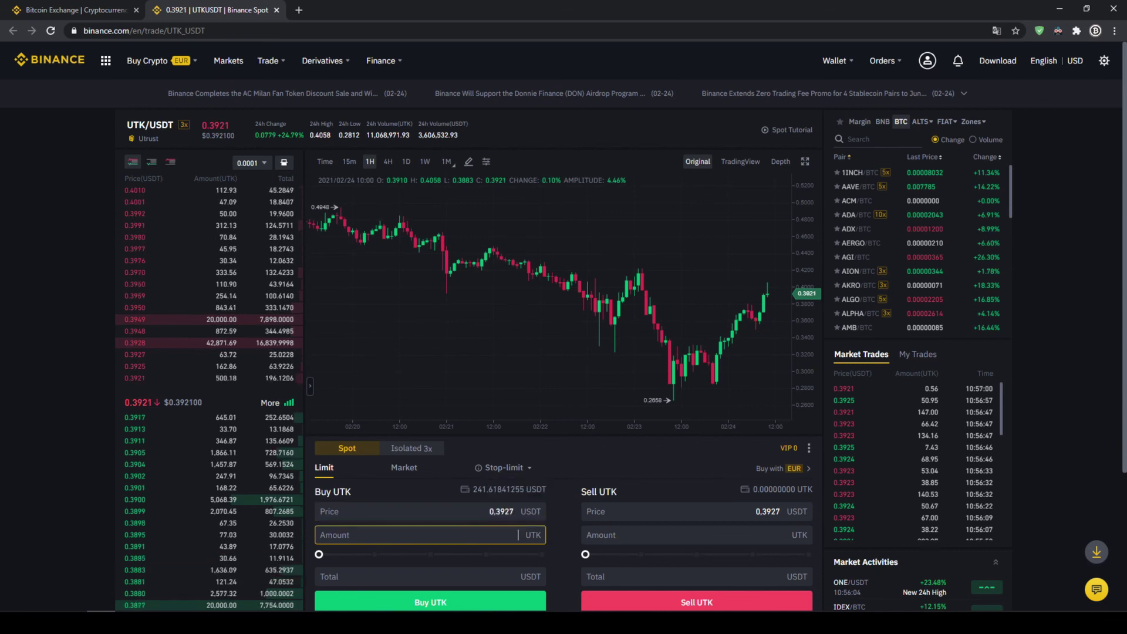
left_click(535, 512)
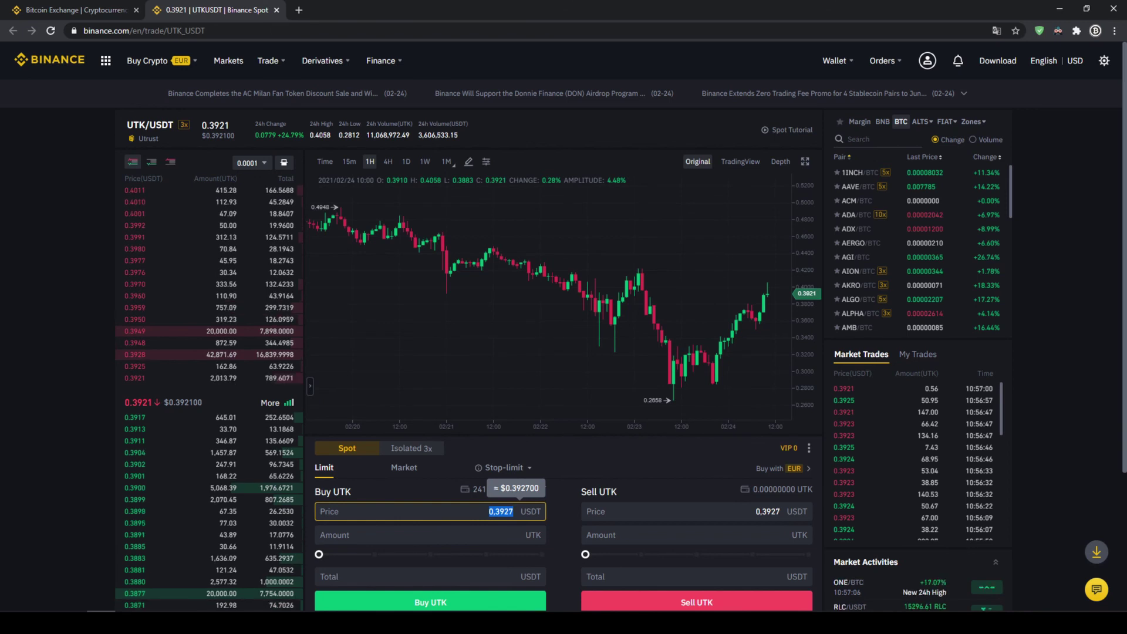
left_click(403, 469)
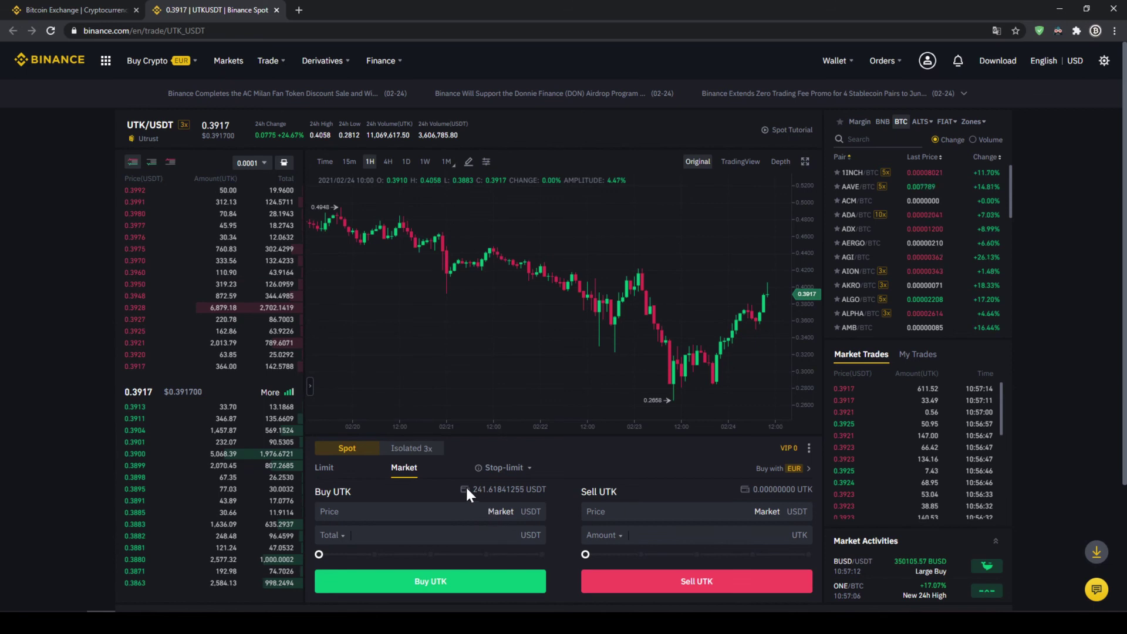
Raise the UTK buy total from 30% to 241.615941 USDT, nearly the whole 241.61841255 USDT balance
left_click_drag(467, 488, 550, 485)
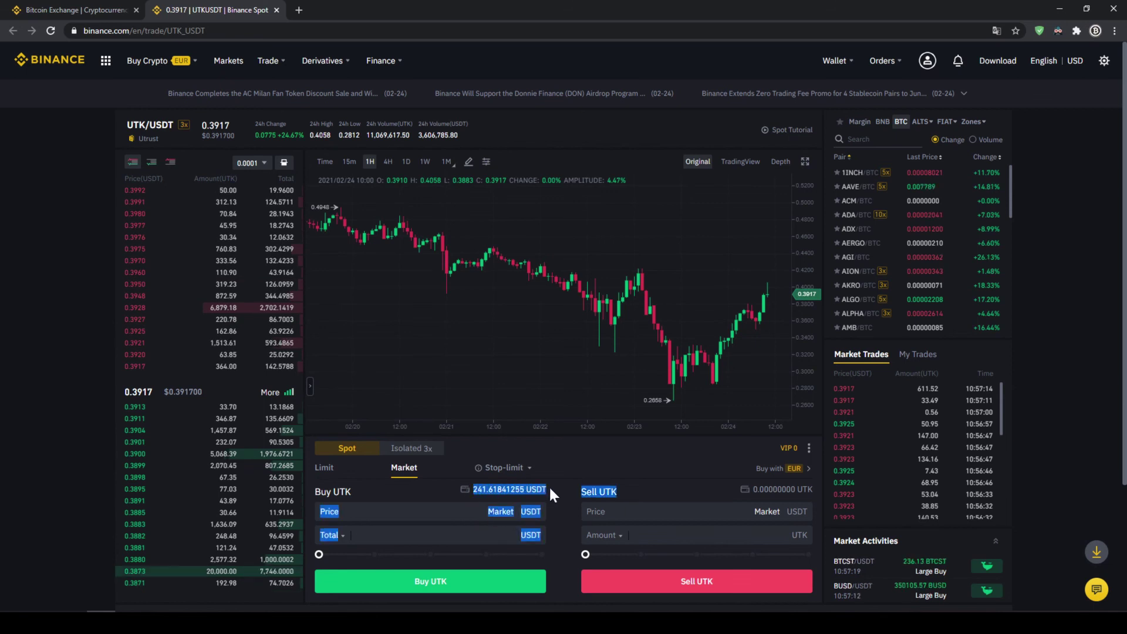
left_click(548, 485)
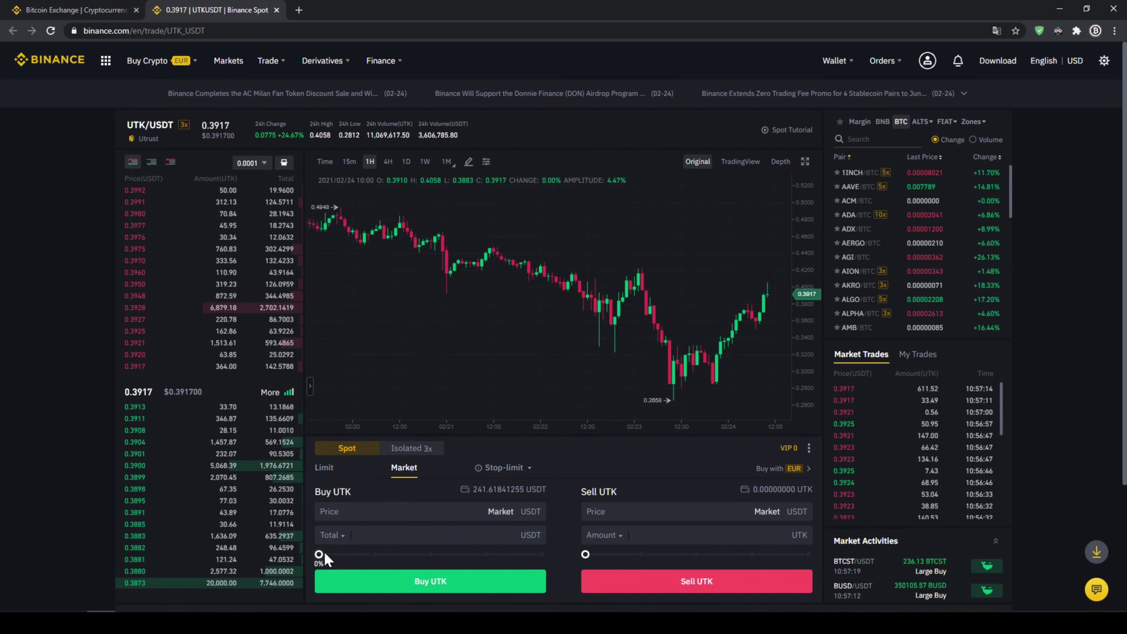
left_click_drag(319, 554, 521, 541)
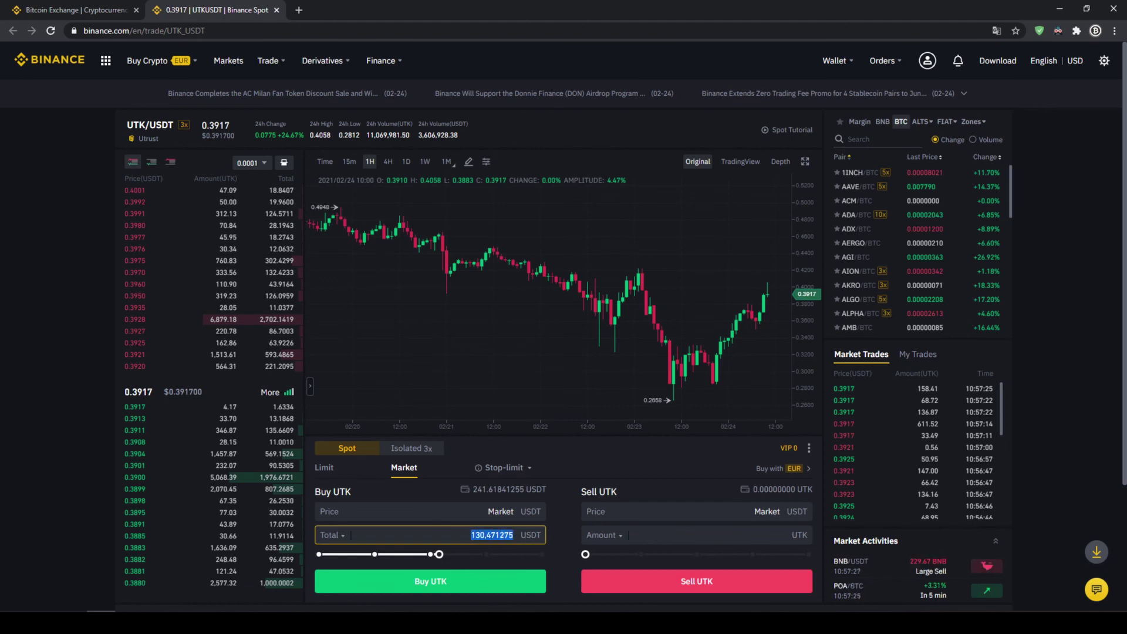
left_click(471, 535)
left_click_drag(439, 554, 542, 554)
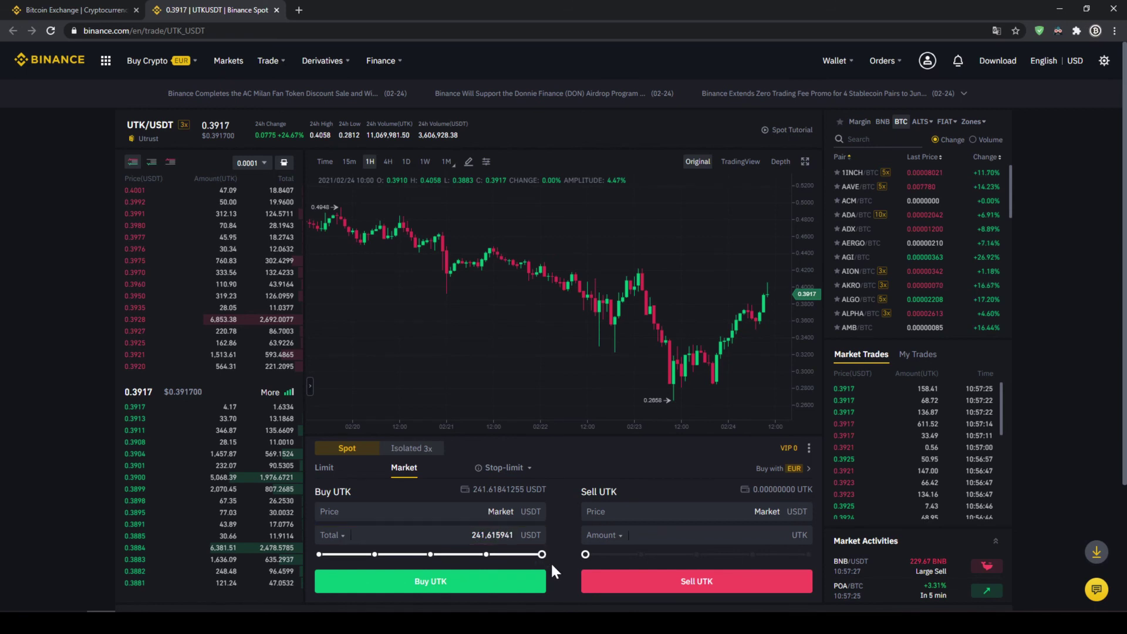